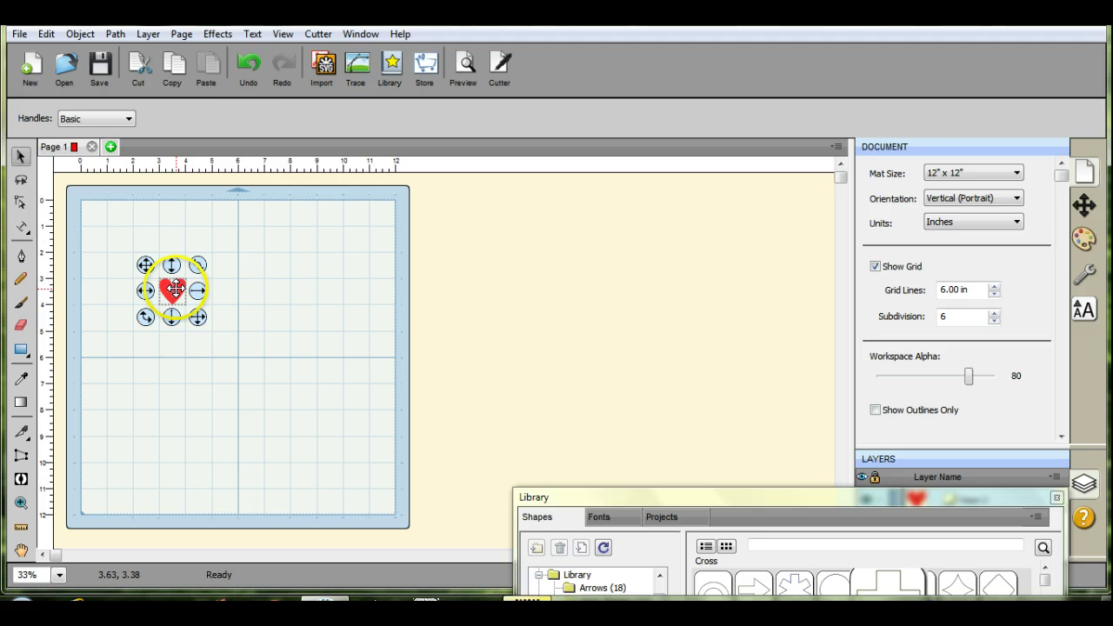
Raise the Library panel on screen so more of its shape folders are visible
left_click_drag(174, 288, 634, 470)
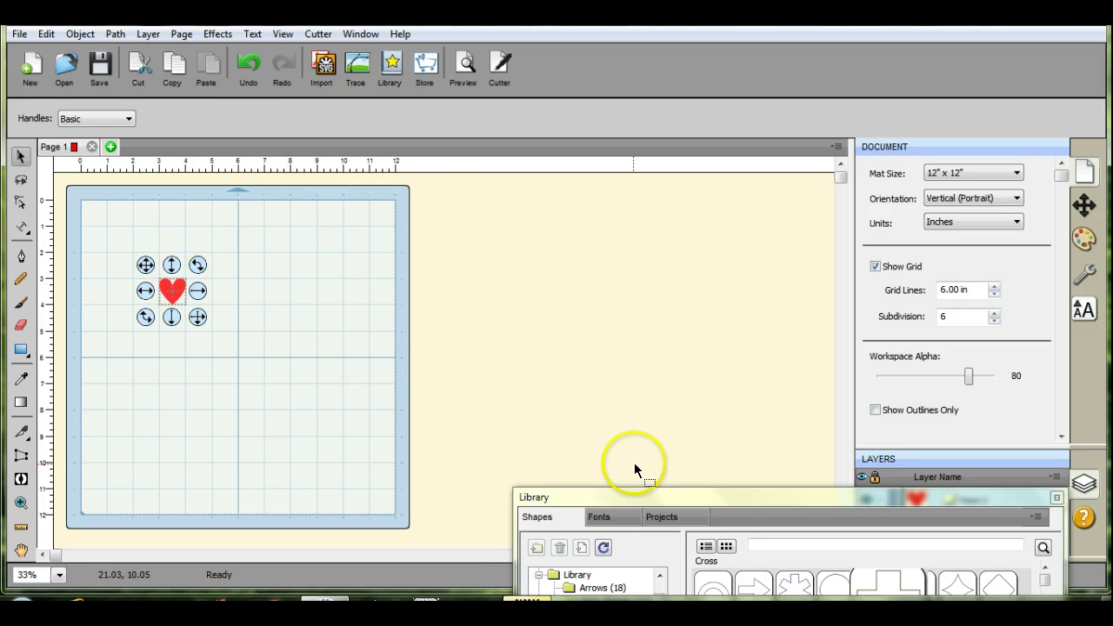
left_click_drag(685, 498, 670, 455)
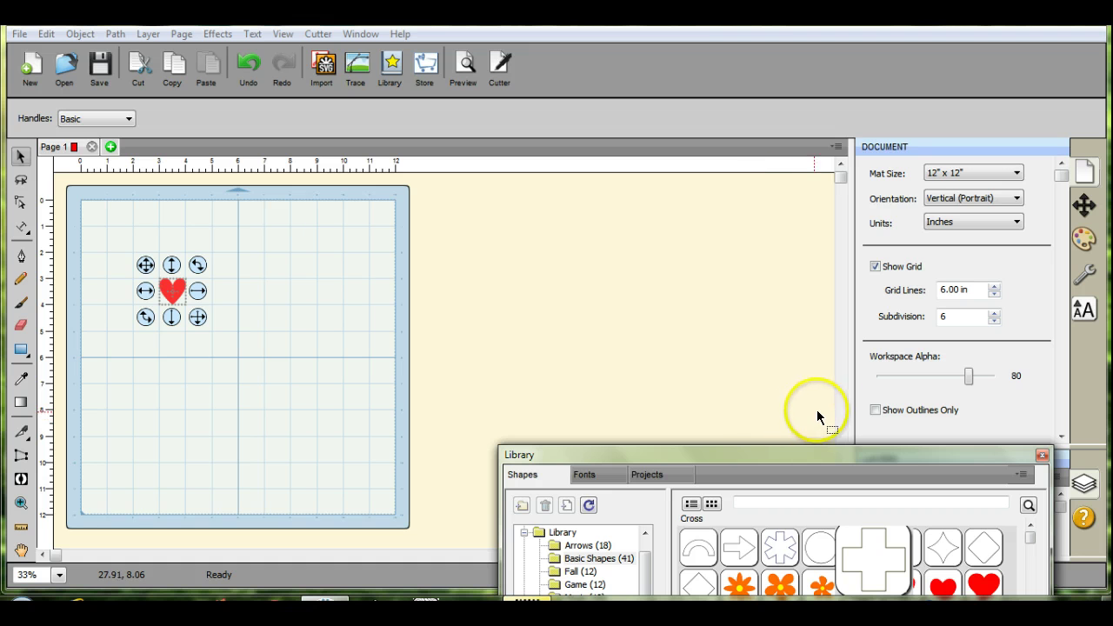
Turn on Show Outlines Only and enlarge the heart to fill most of the mat
left_click(876, 410)
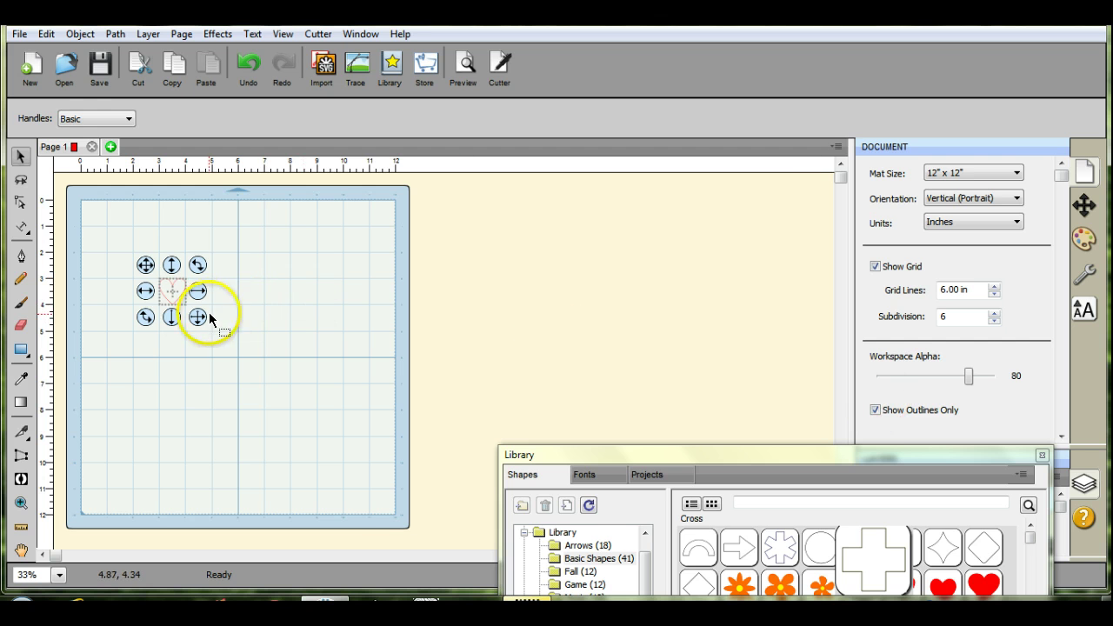
left_click_drag(199, 319, 352, 537)
left_click_drag(251, 405, 237, 365)
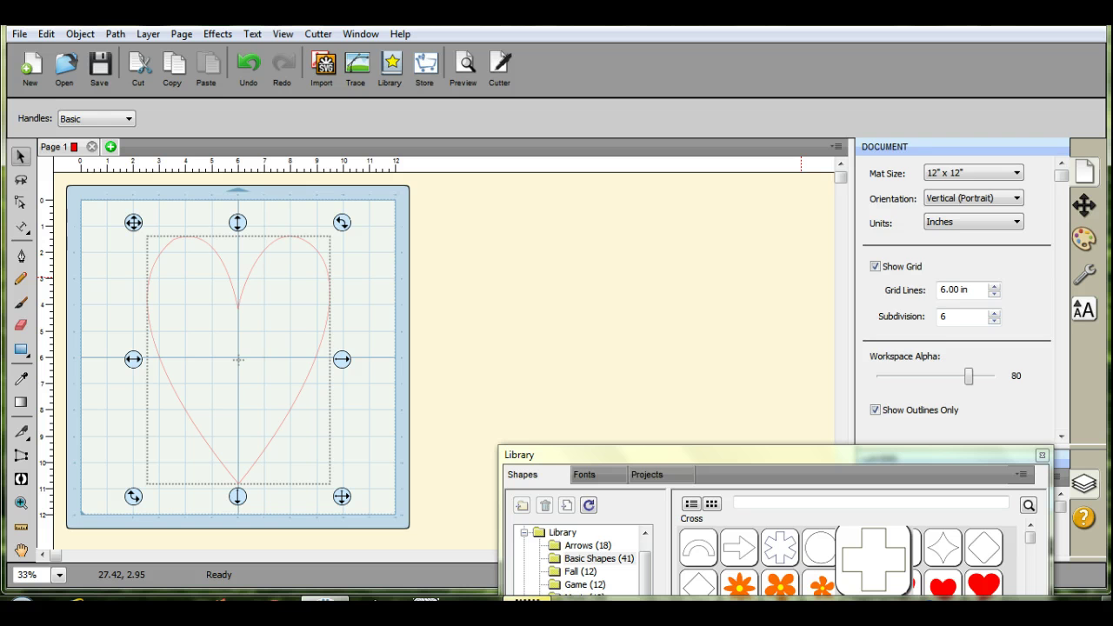
Centre the heart horizontally and vertically to the page in Position & Size
left_click(1084, 207)
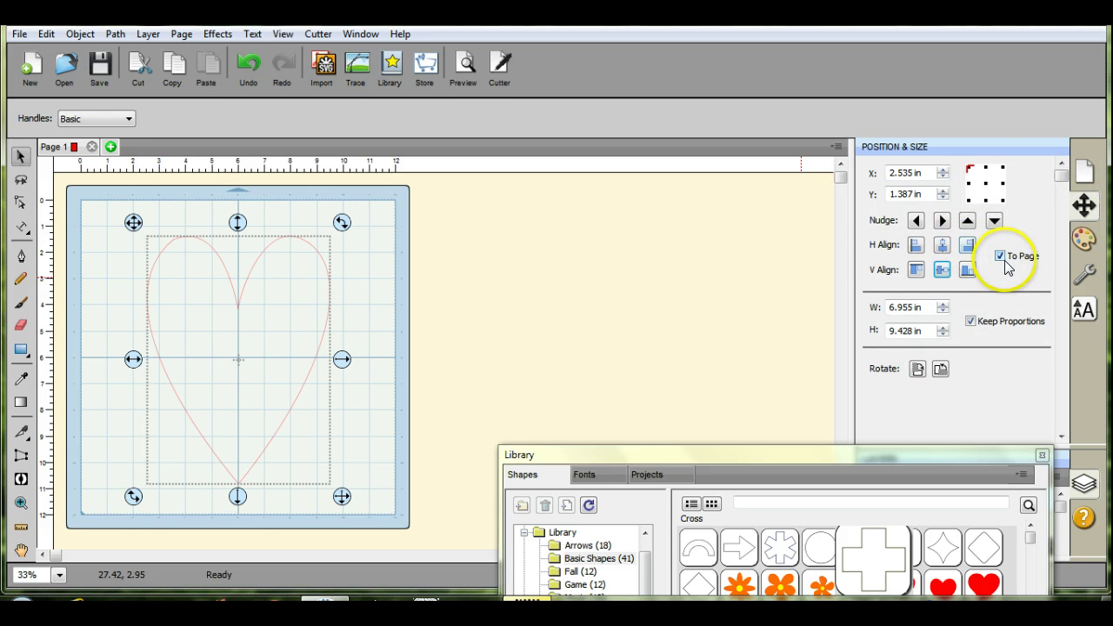
left_click(942, 245)
left_click(942, 268)
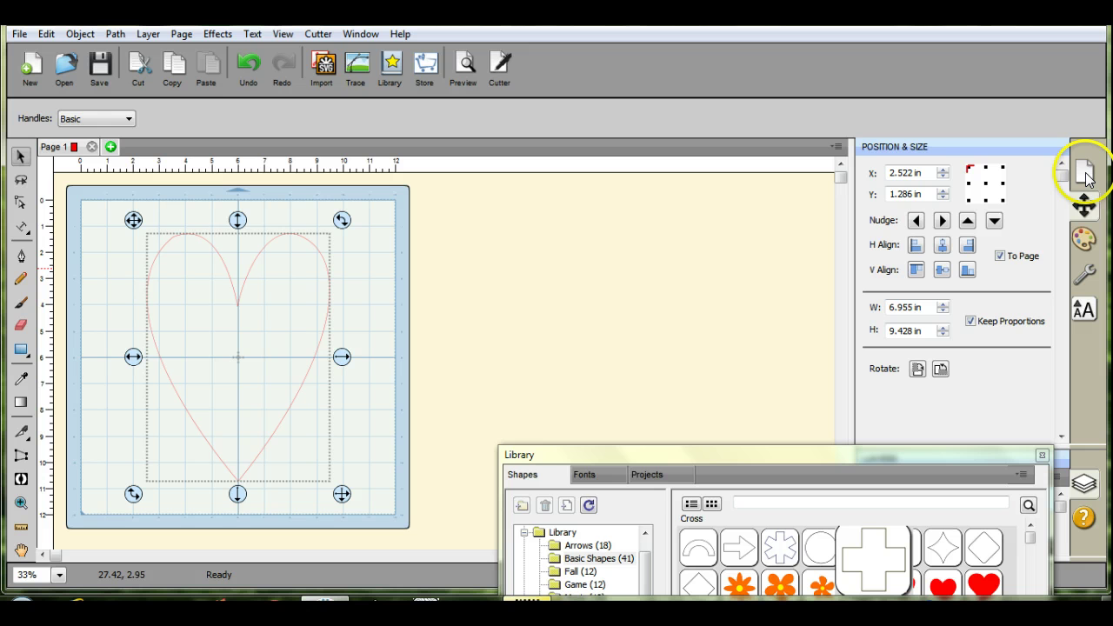
Give the large heart the Shadow (Rounded) style and raise its size to 0.10 in
left_click(1086, 276)
left_click(1040, 180)
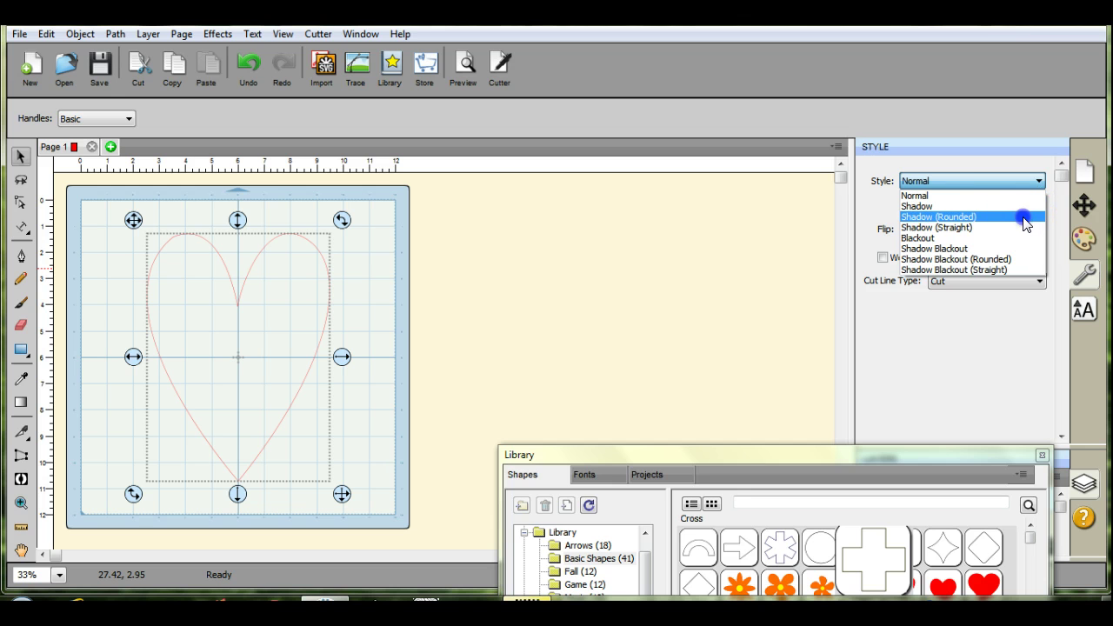
left_click(1026, 217)
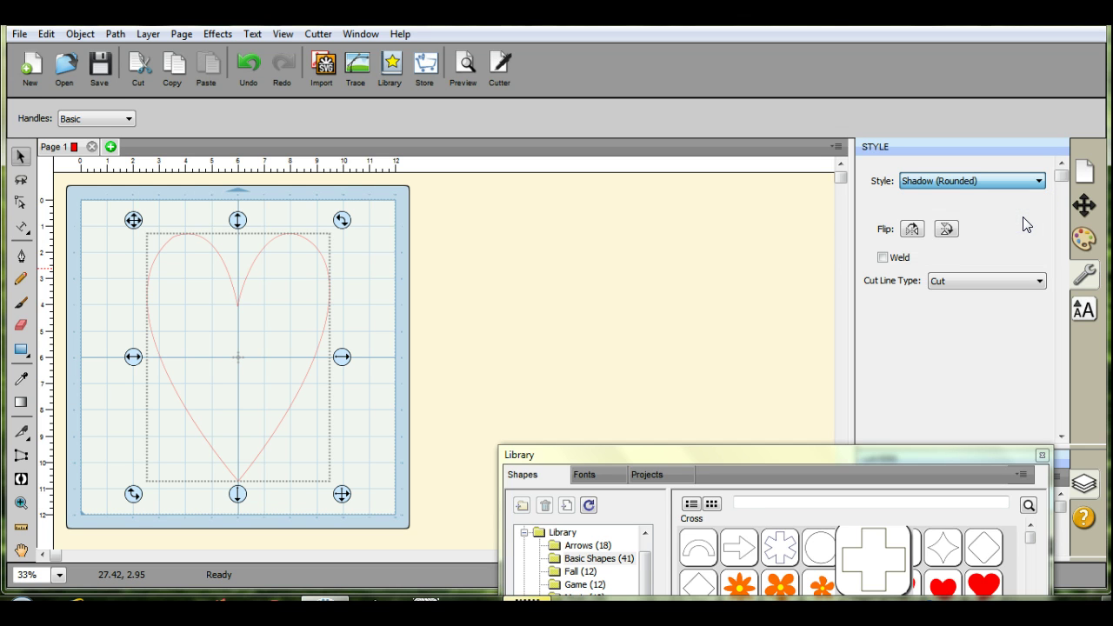
left_click(939, 204)
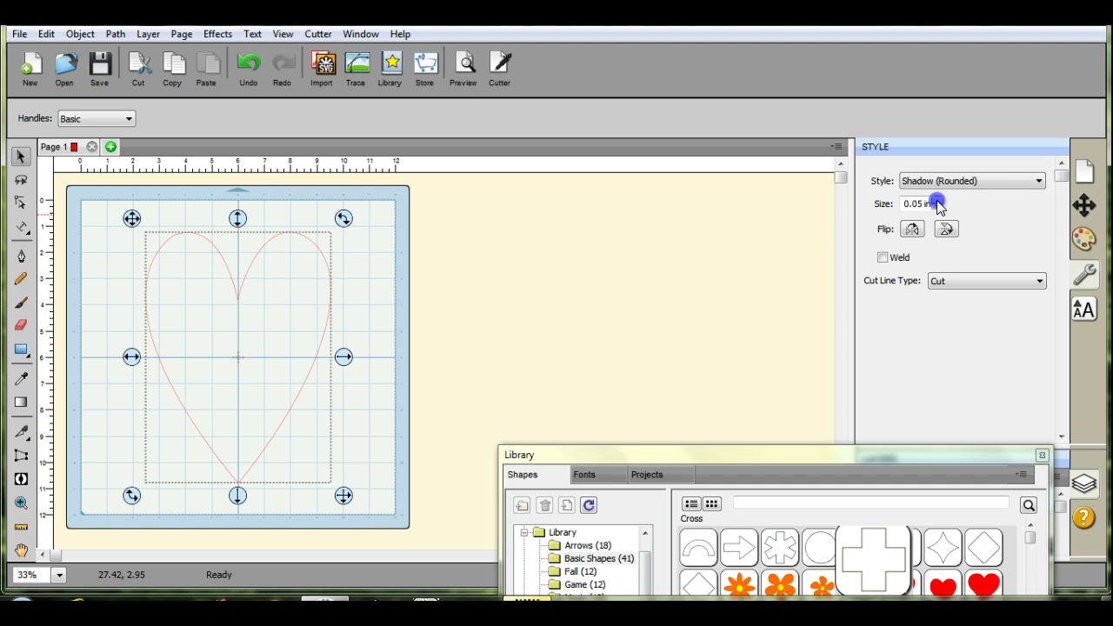
left_click(938, 203)
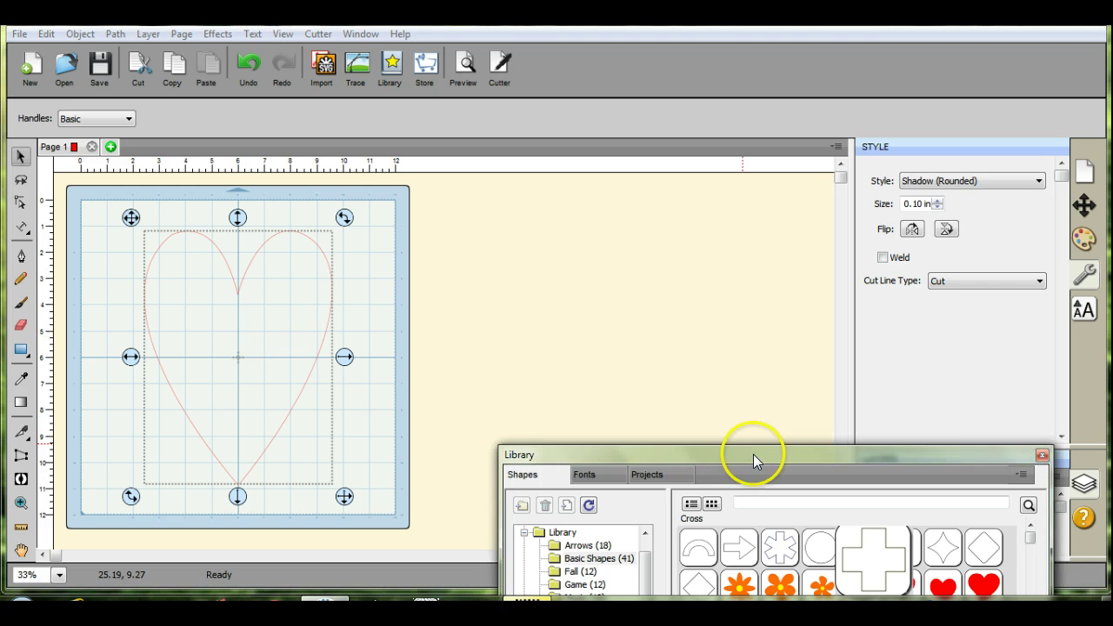
Add the Heart 3 library shape to the mat
left_click_drag(753, 454, 723, 278)
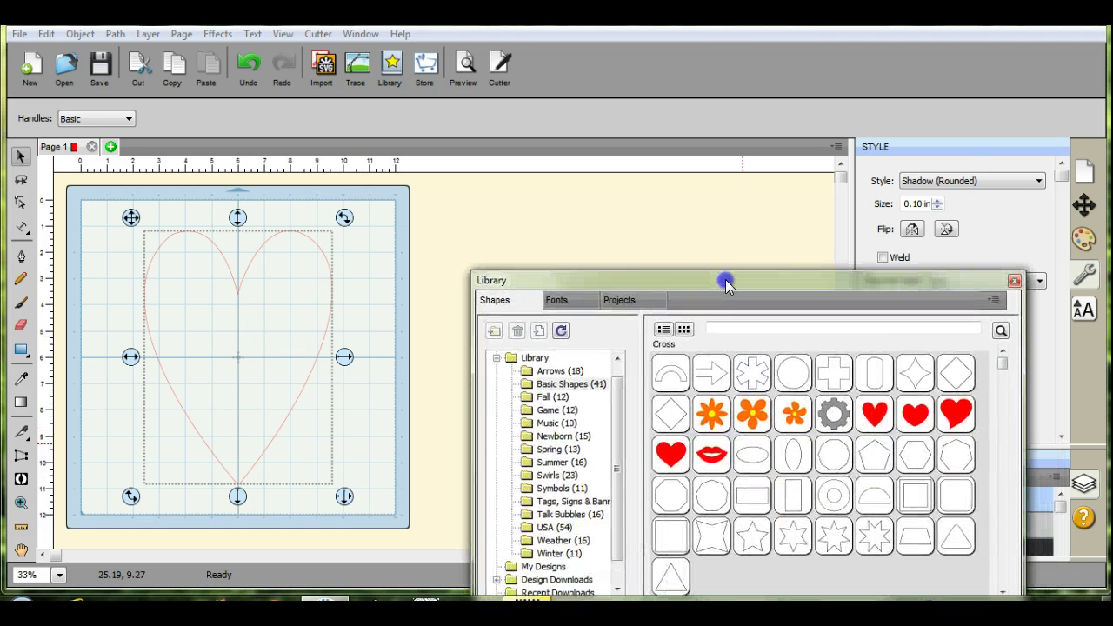
double_click(900, 414)
left_click_drag(594, 285, 663, 422)
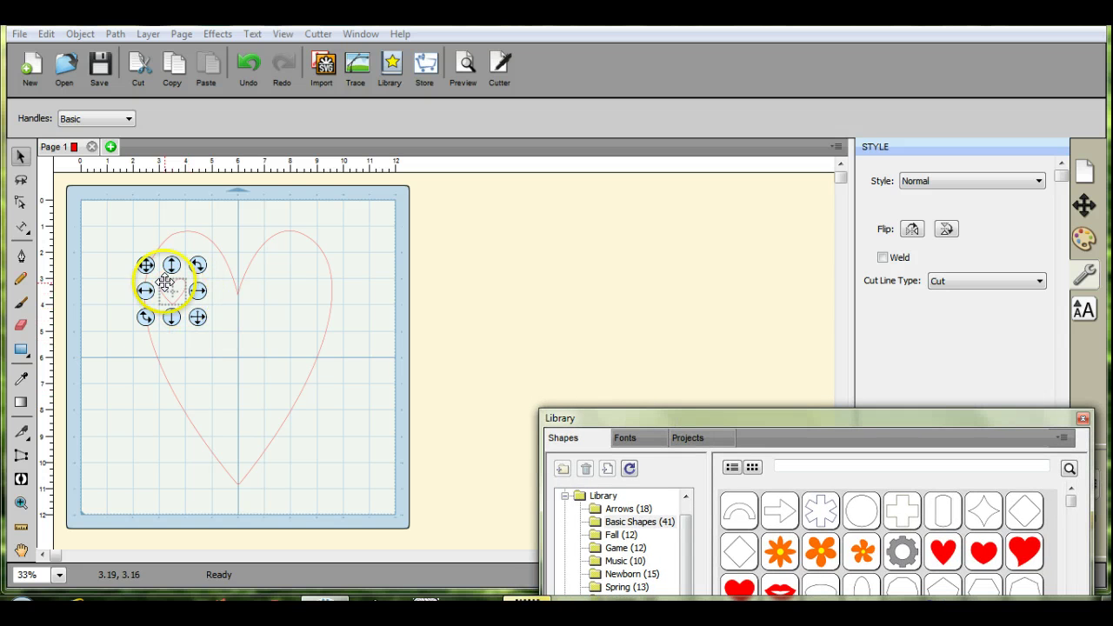
Resize and position the new heart so it fits inside the outer heart
left_click(199, 325)
left_click_drag(199, 324, 313, 512)
left_click_drag(234, 392, 224, 350)
left_click(238, 473)
left_click(238, 362)
left_click(313, 467)
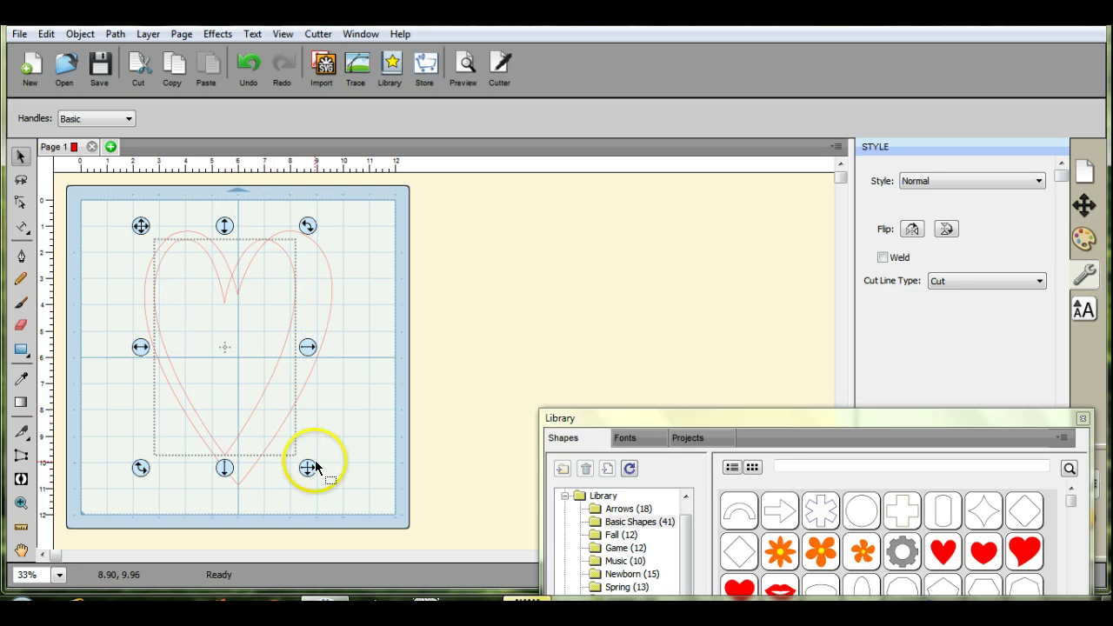
left_click_drag(305, 467, 328, 496)
left_click_drag(214, 340, 213, 330)
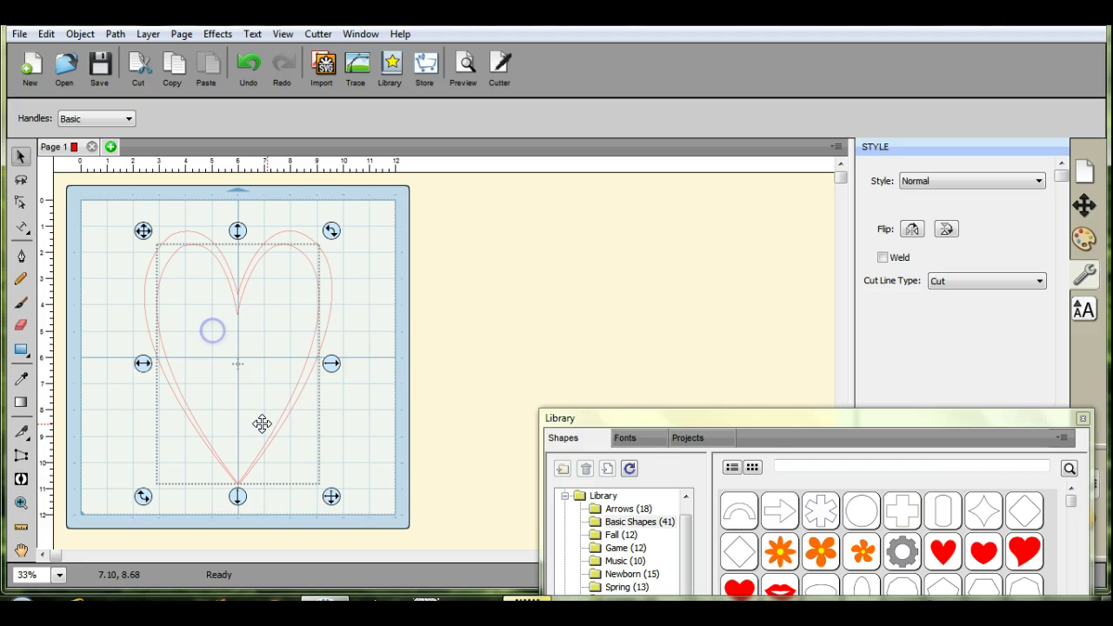
left_click_drag(357, 512, 325, 477)
left_click(252, 391)
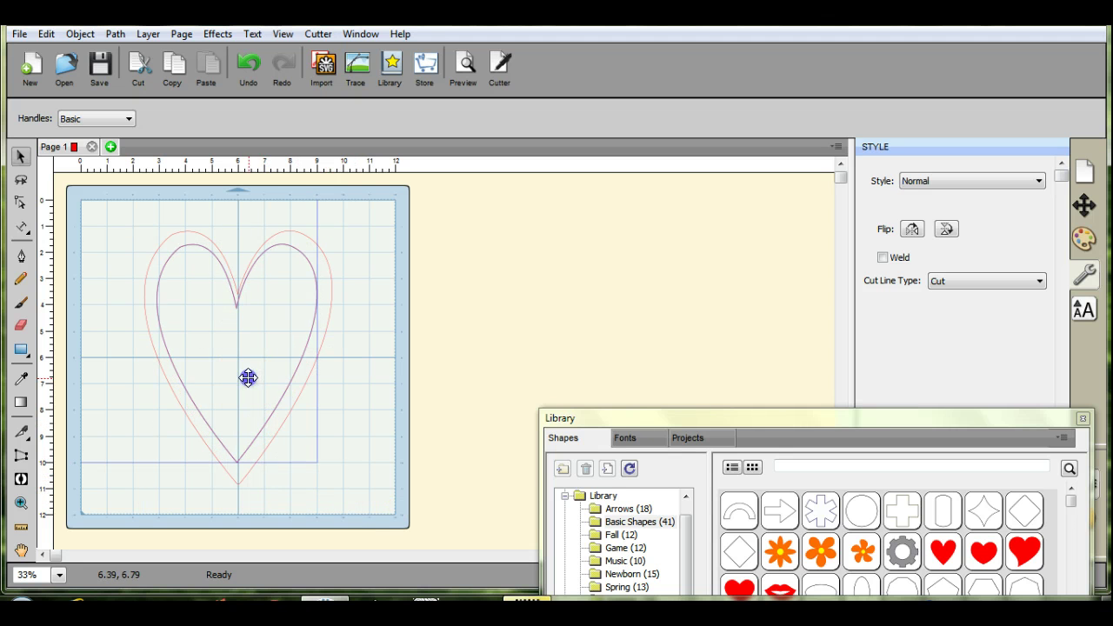
left_click(249, 377)
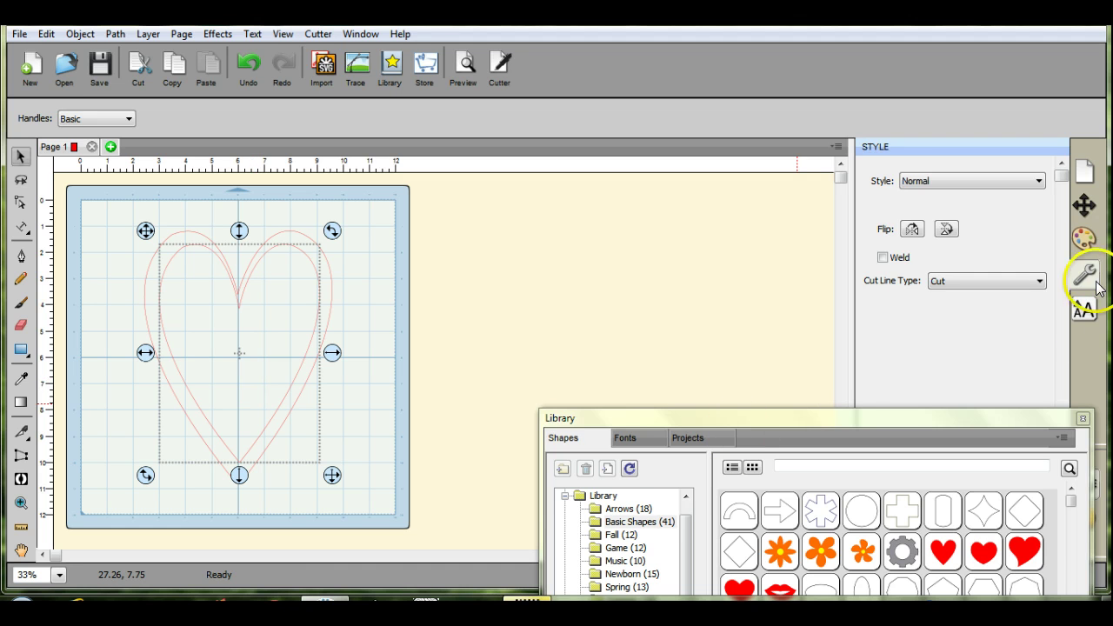
Centre the inner heart horizontally on the page and stretch its height to 8.708 in
left_click(1083, 205)
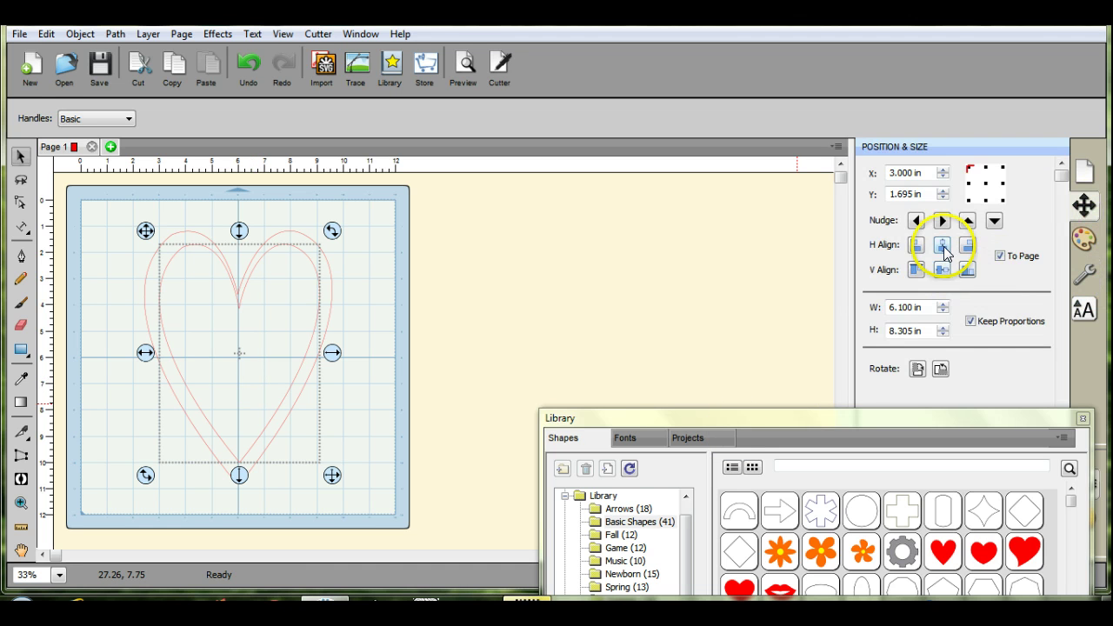
left_click(942, 245)
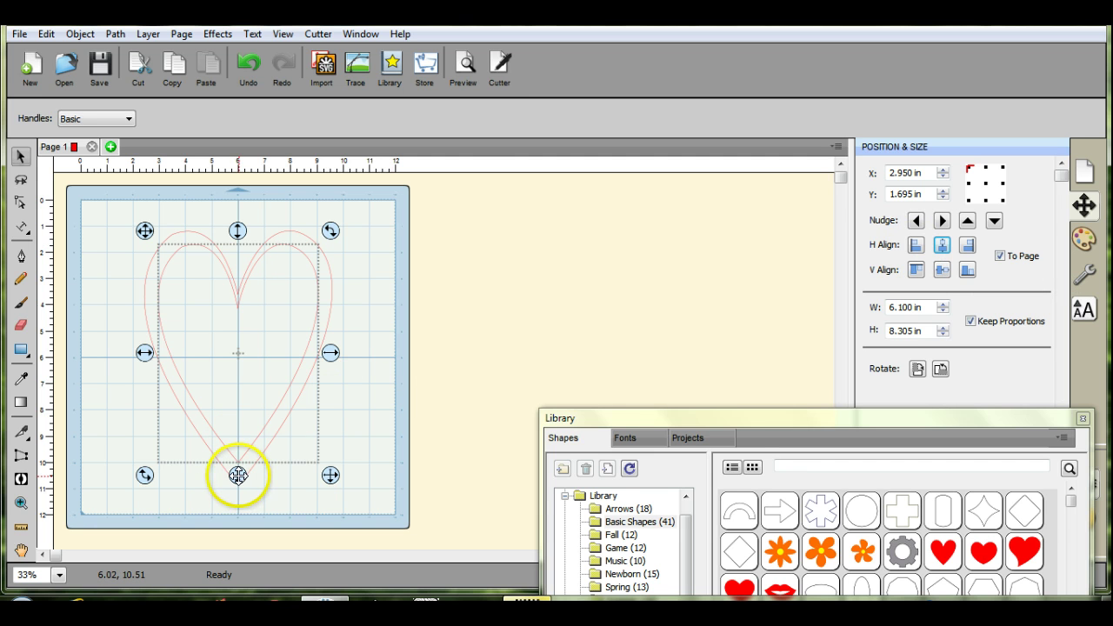
left_click_drag(239, 476, 239, 486)
left_click(235, 348)
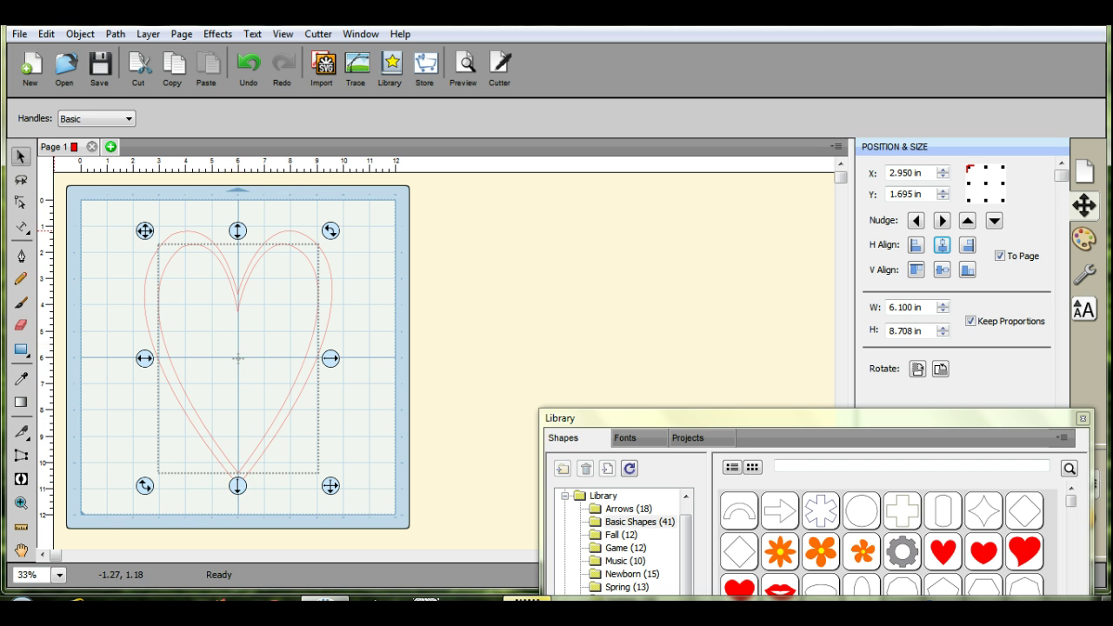
With Node Edit, move the inner heart's top-centre dip node
left_click(26, 207)
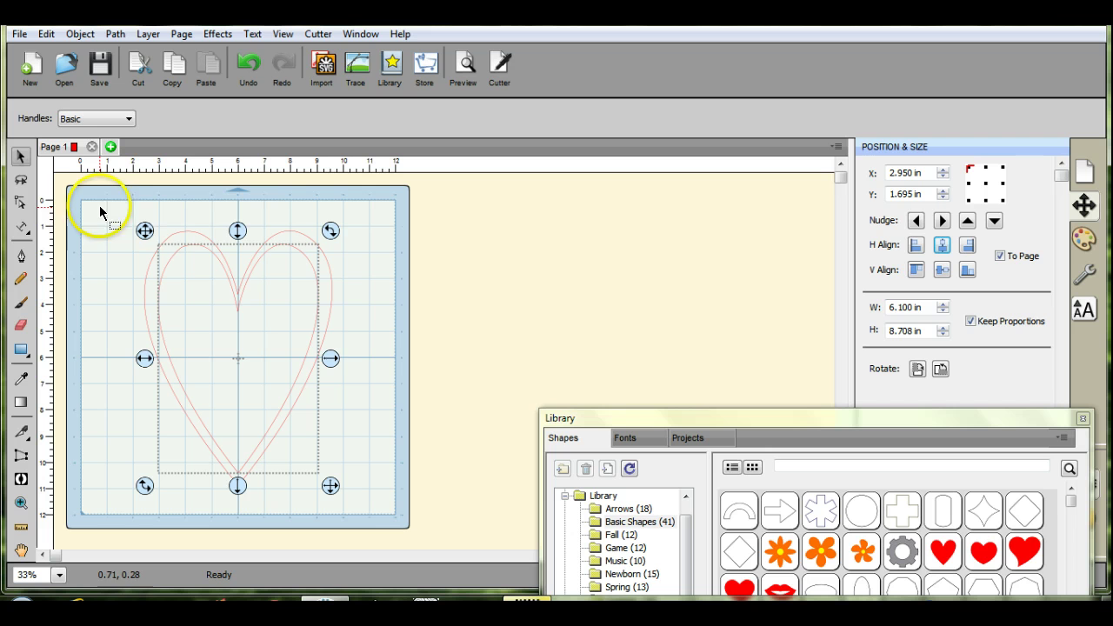
left_click(21, 202)
left_click(238, 312)
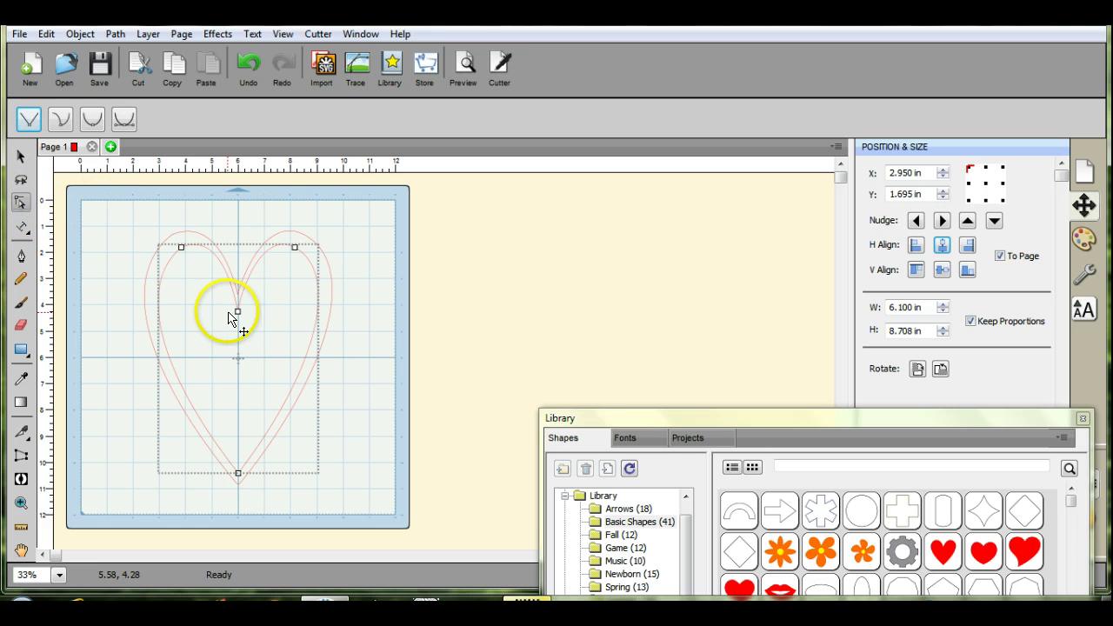
left_click(239, 311)
left_click_drag(239, 313, 240, 316)
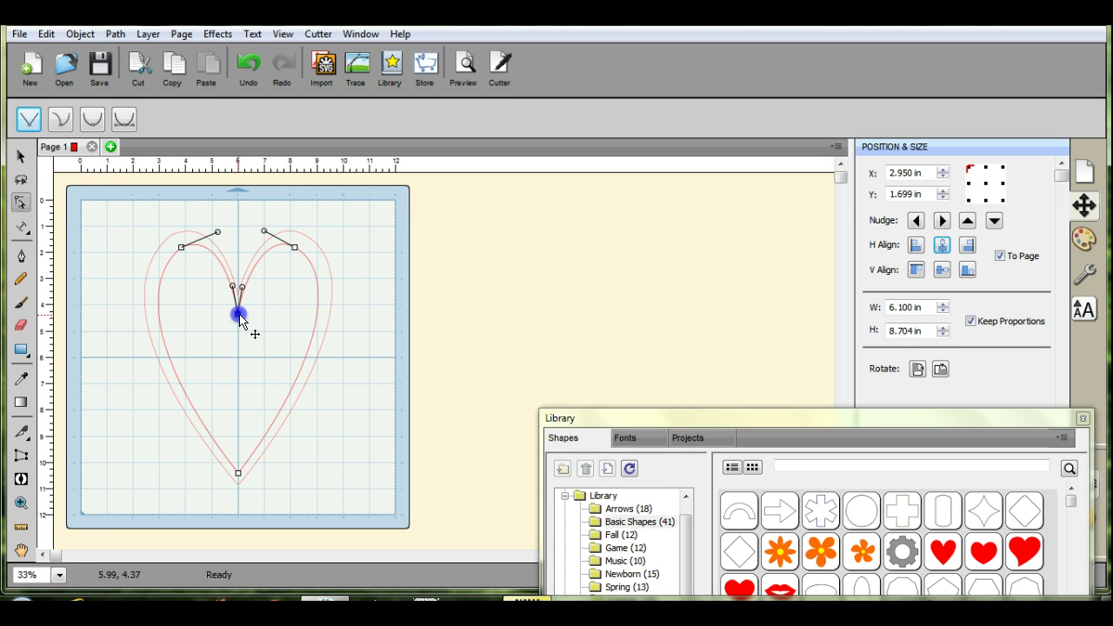
left_click(412, 298)
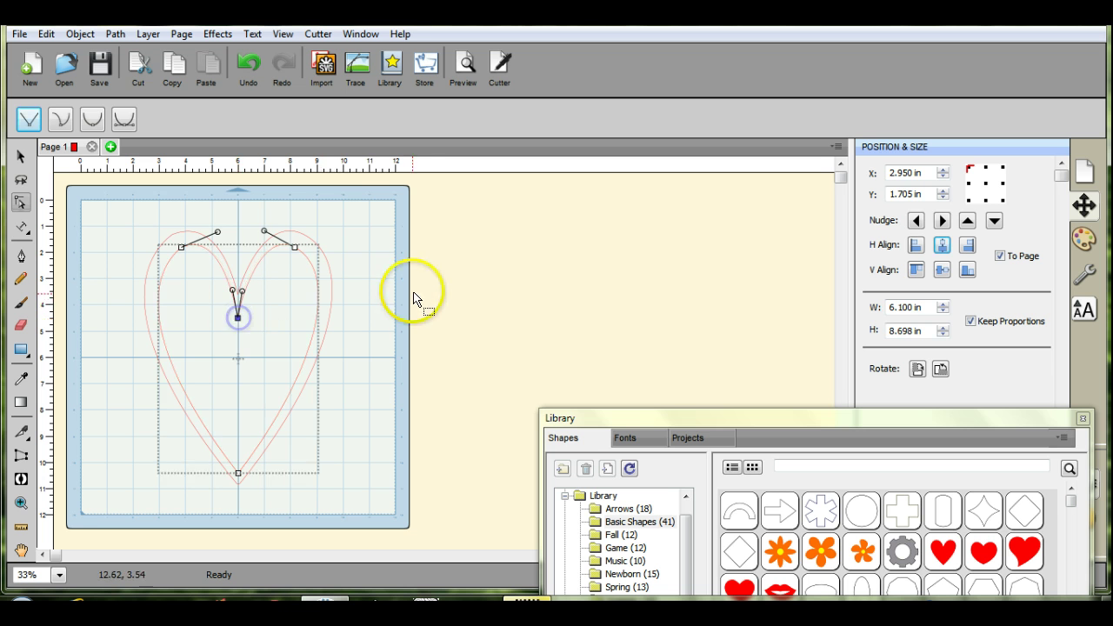
Adjust a node on the inner heart's upper curve to follow the outer heart
left_click(351, 247)
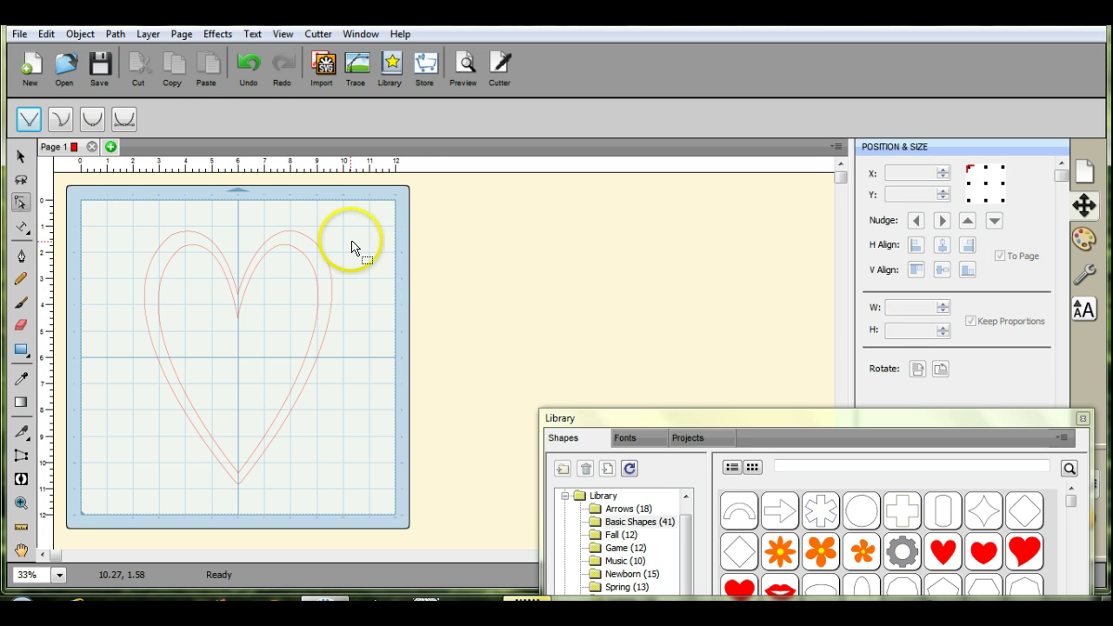
left_click(296, 247)
left_click_drag(298, 249, 301, 247)
left_click(430, 266)
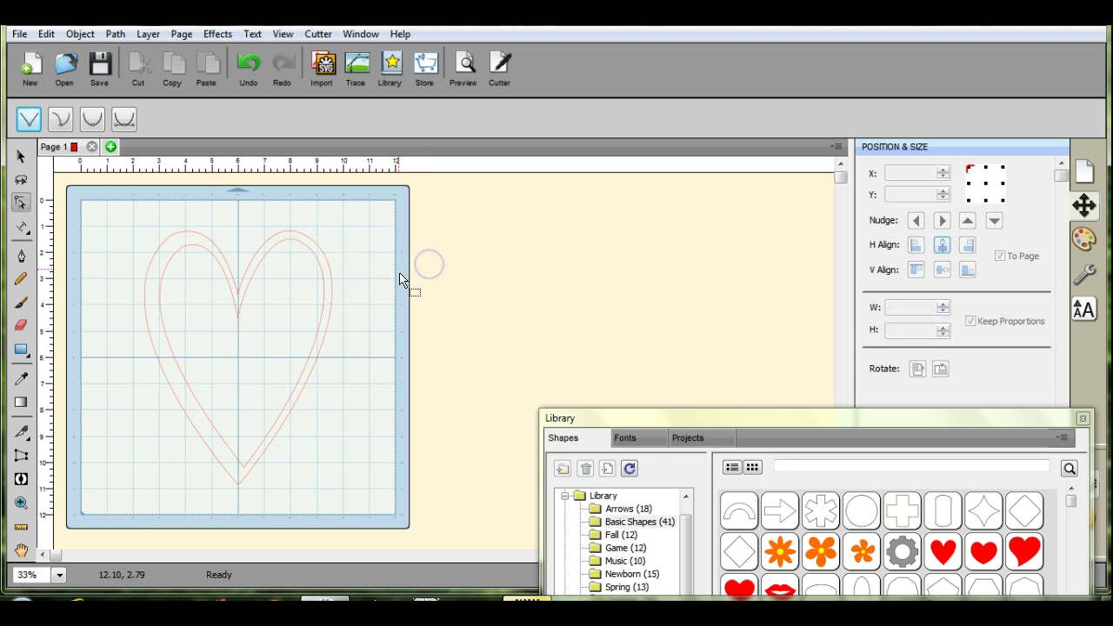
Drag the upper-left lobe node outward and the bottom point node lower
left_click(169, 253)
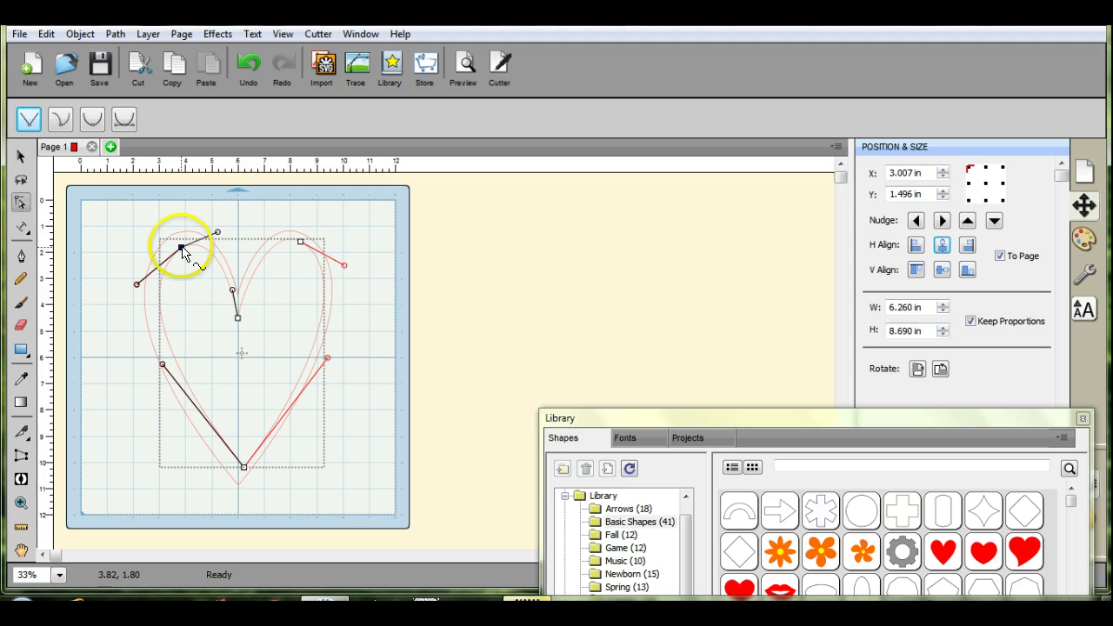
left_click_drag(181, 251, 178, 245)
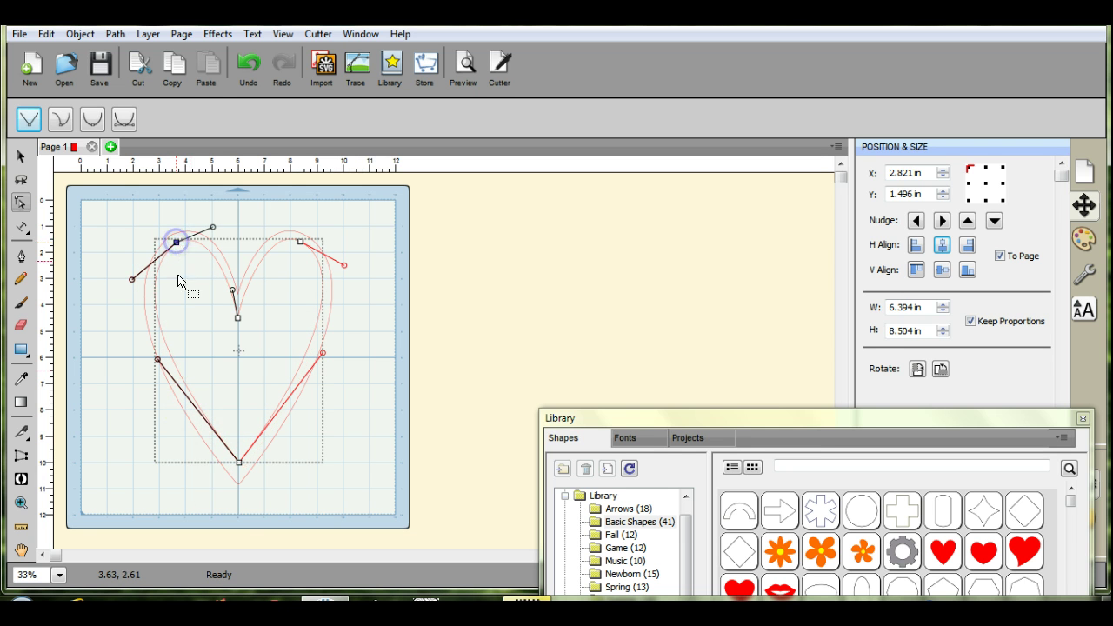
left_click(239, 463)
left_click_drag(240, 467, 241, 475)
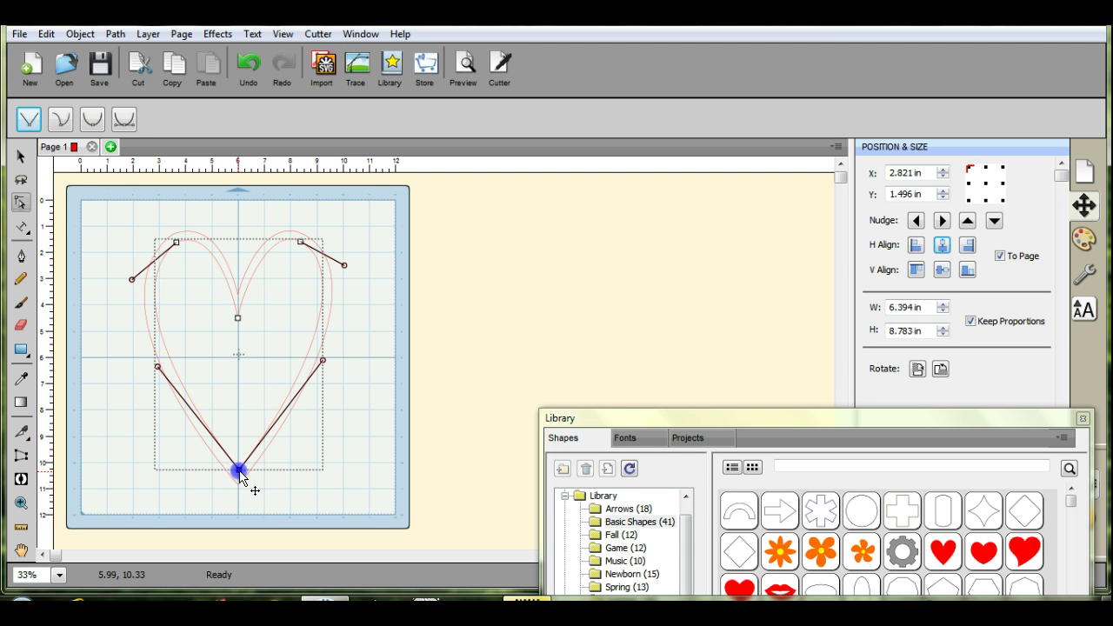
Return to the Selection Tool and box-select both hearts
left_click(369, 459)
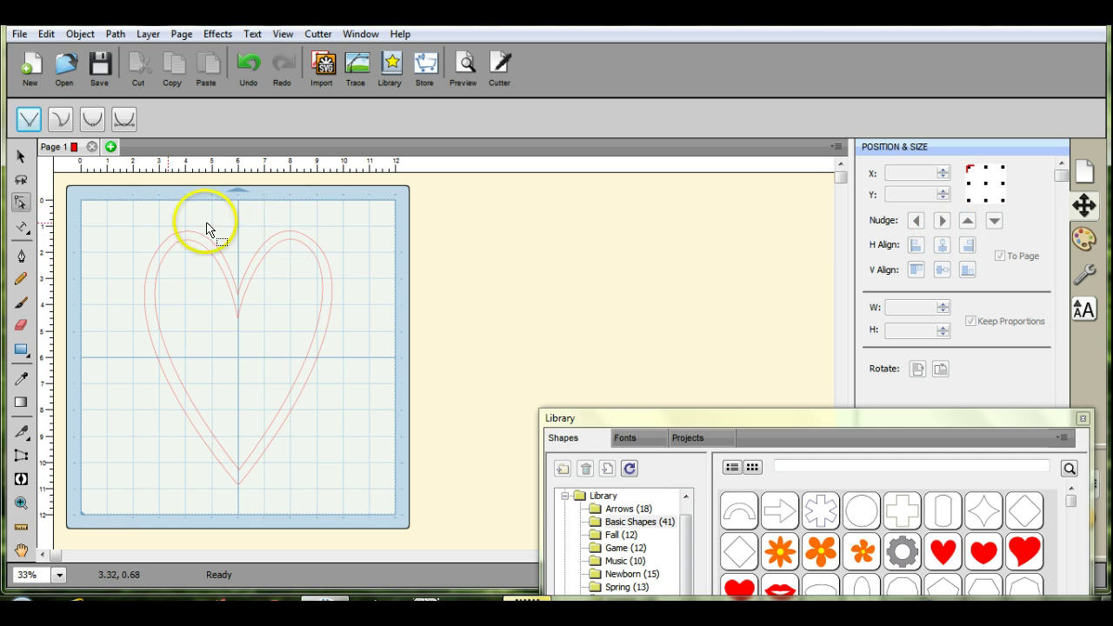
left_click(21, 156)
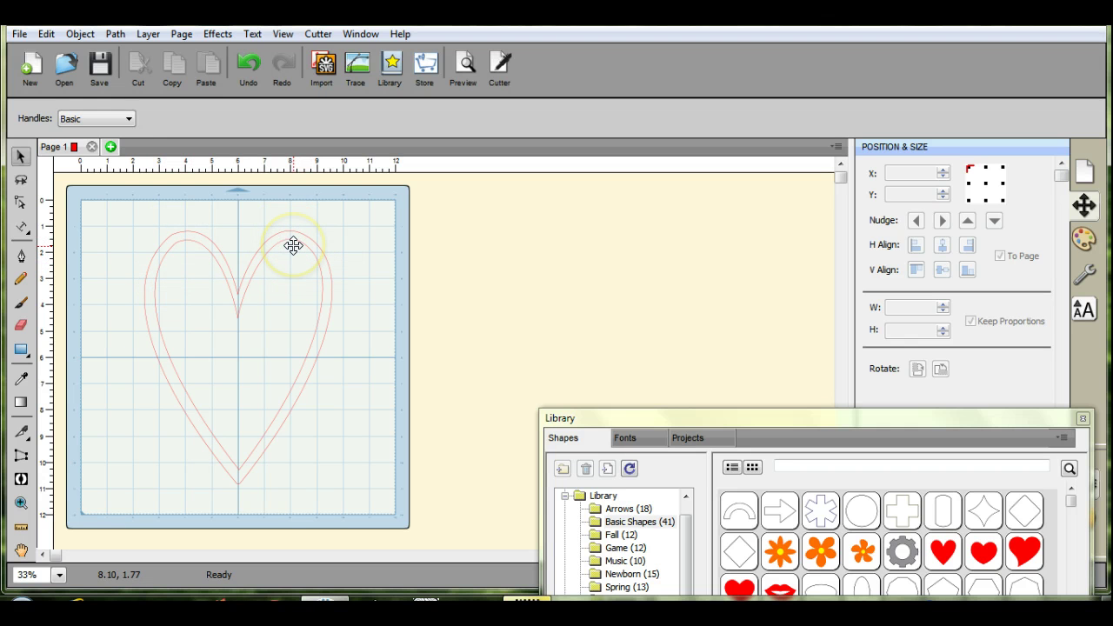
left_click_drag(100, 213, 385, 495)
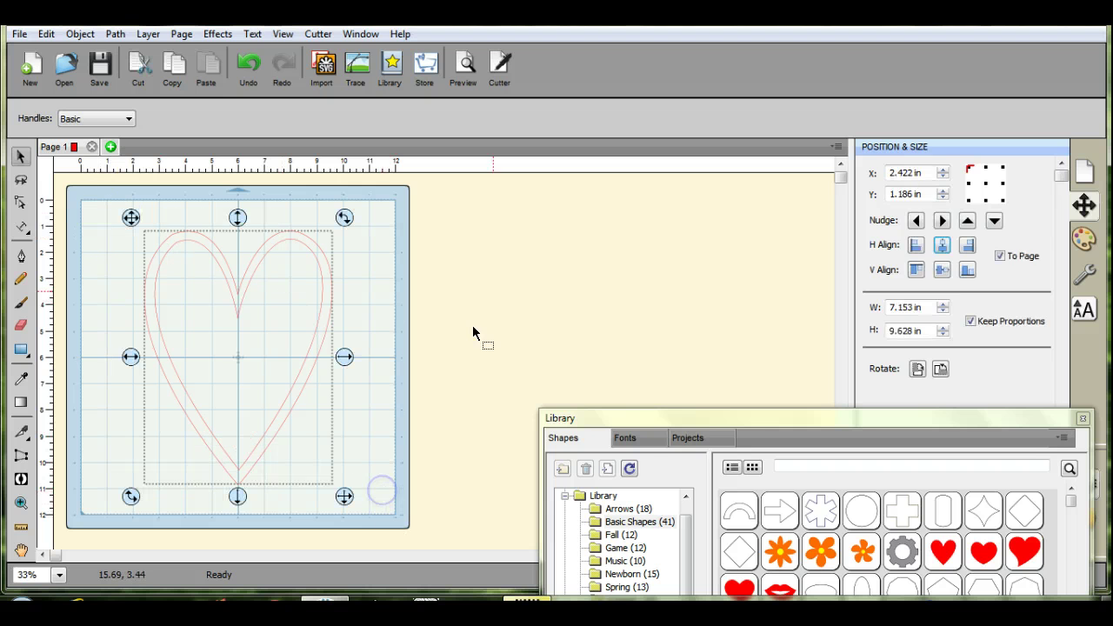
Subtract the inner heart from the outer one with Back Minus Front
left_click(365, 184)
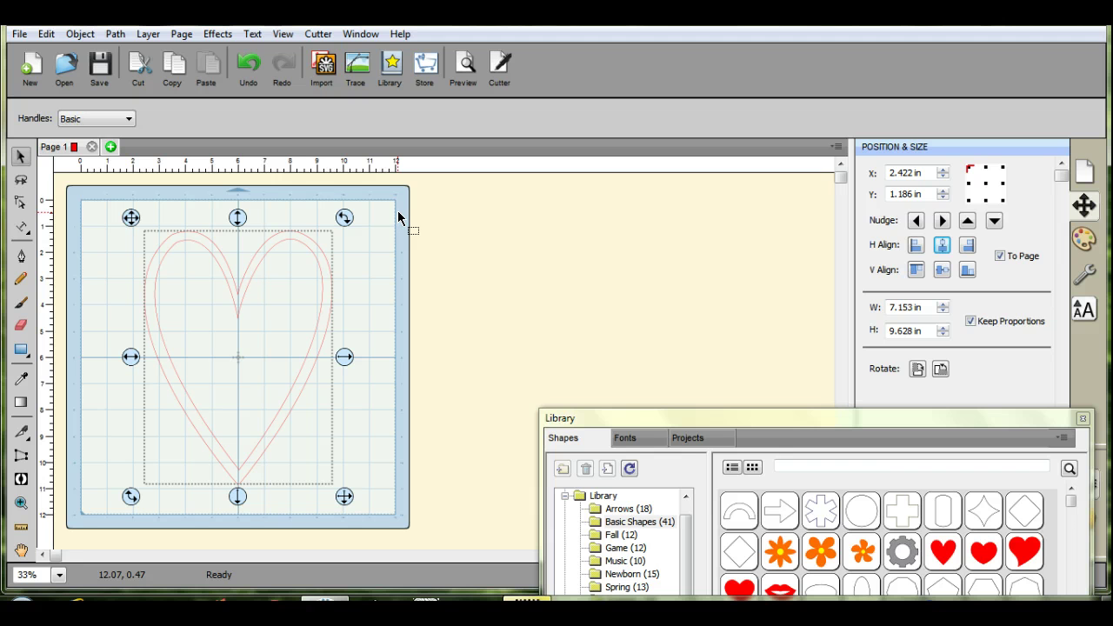
left_click(273, 171)
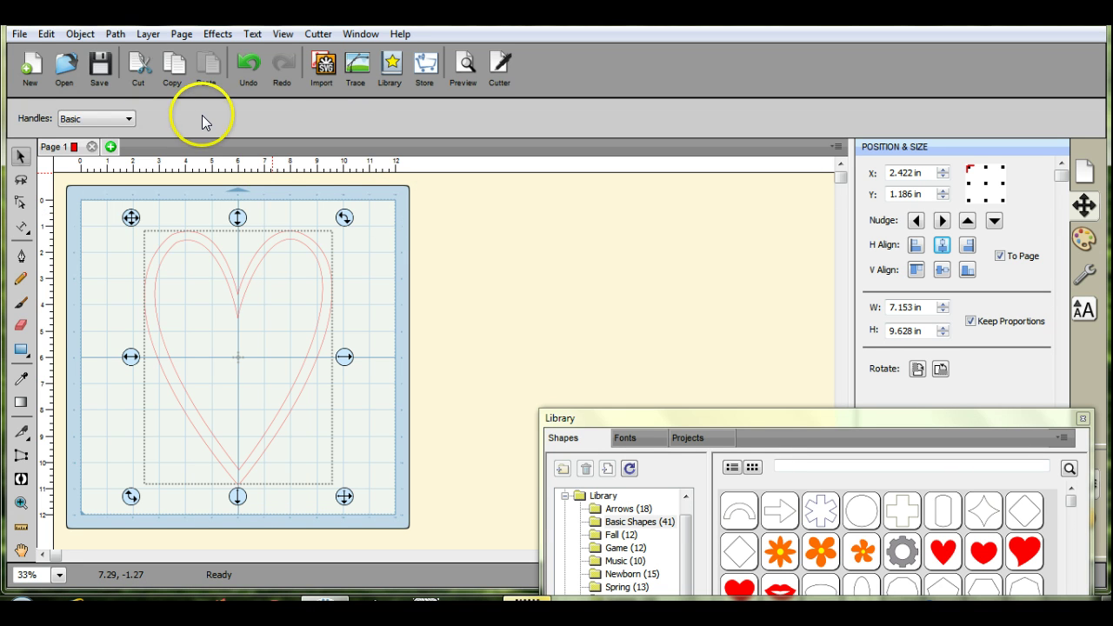
left_click(81, 34)
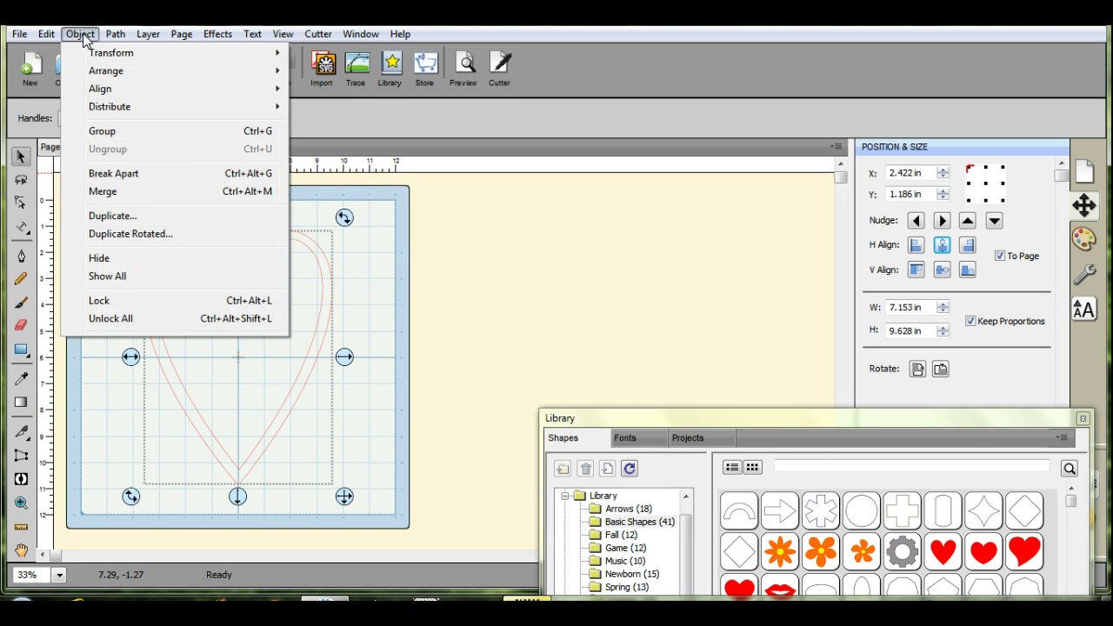
mouse_move(113, 35)
left_click(126, 122)
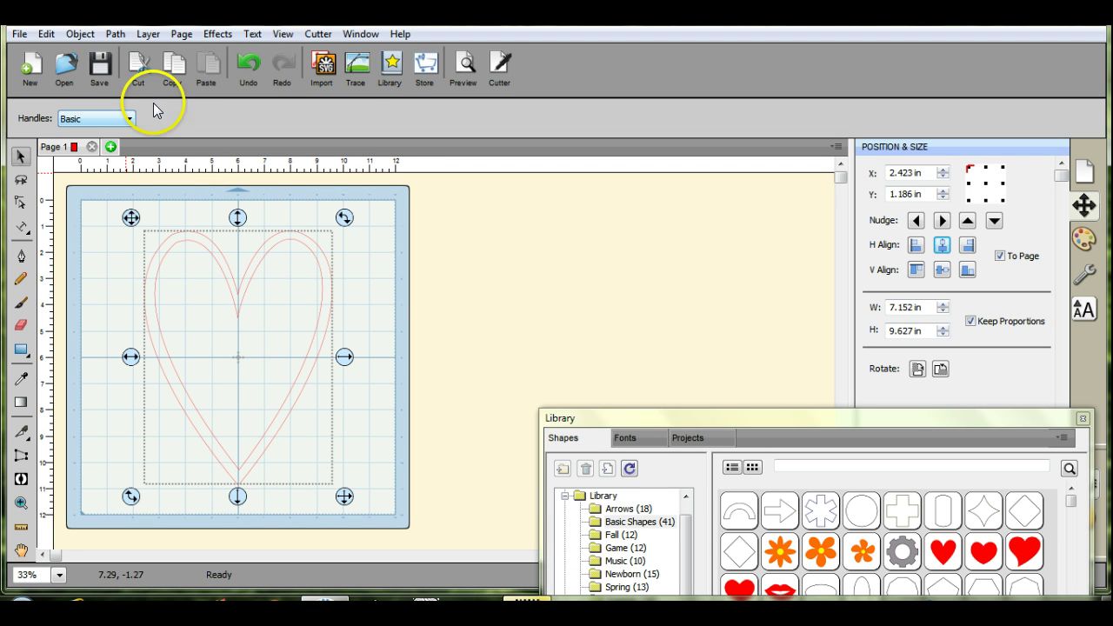
left_click(115, 35)
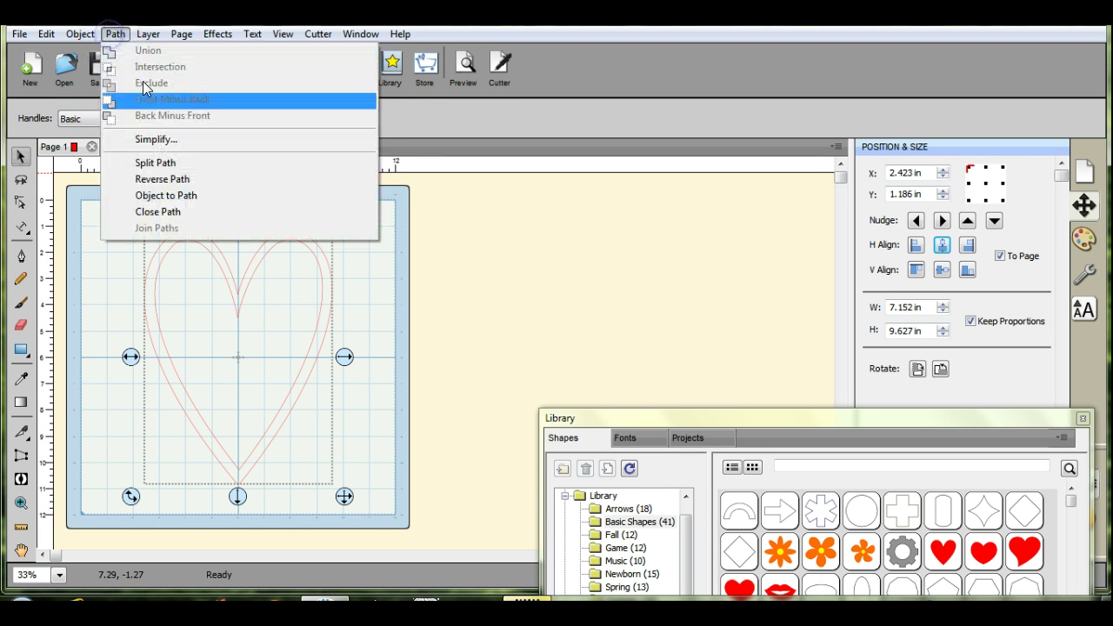
left_click(415, 133)
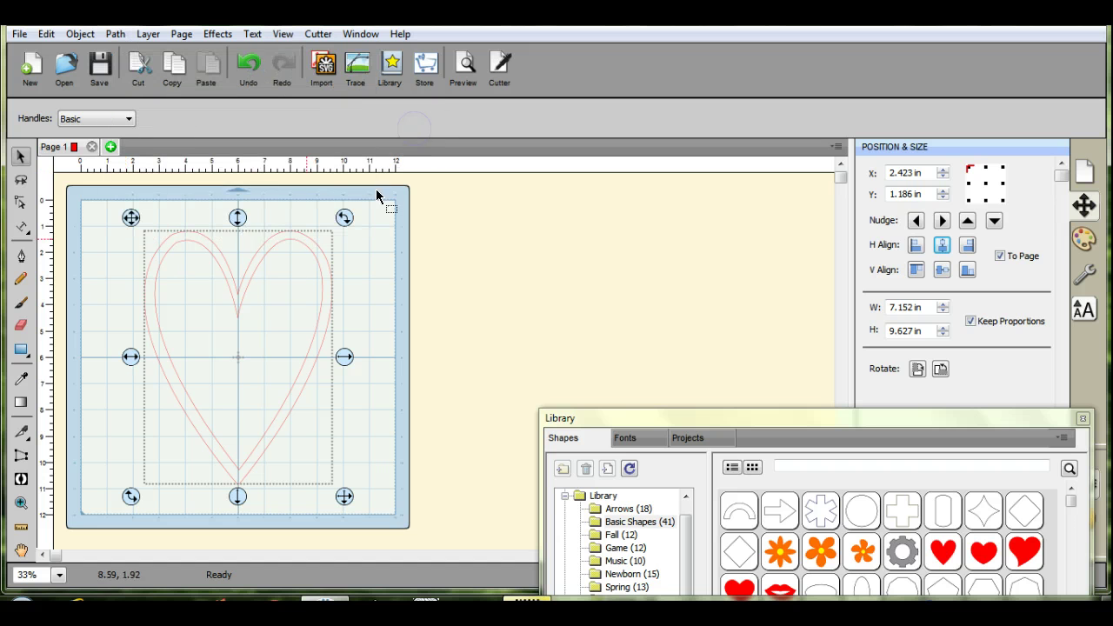
Preview the heart-frame cut, then close the Preview Options dialog
left_click(260, 291)
left_click(466, 64)
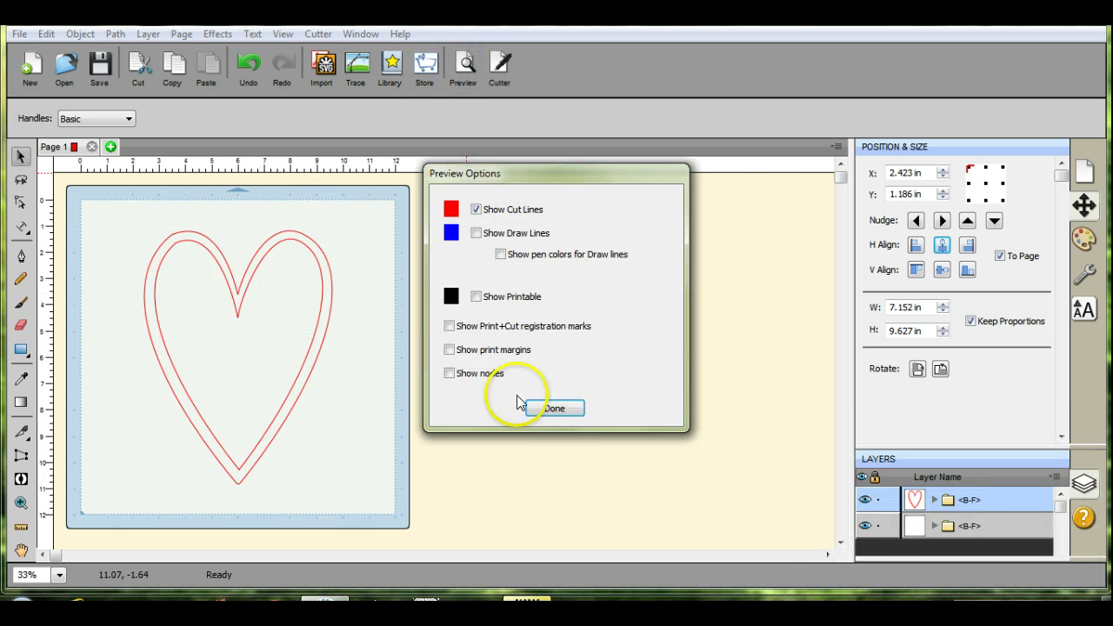
left_click(555, 409)
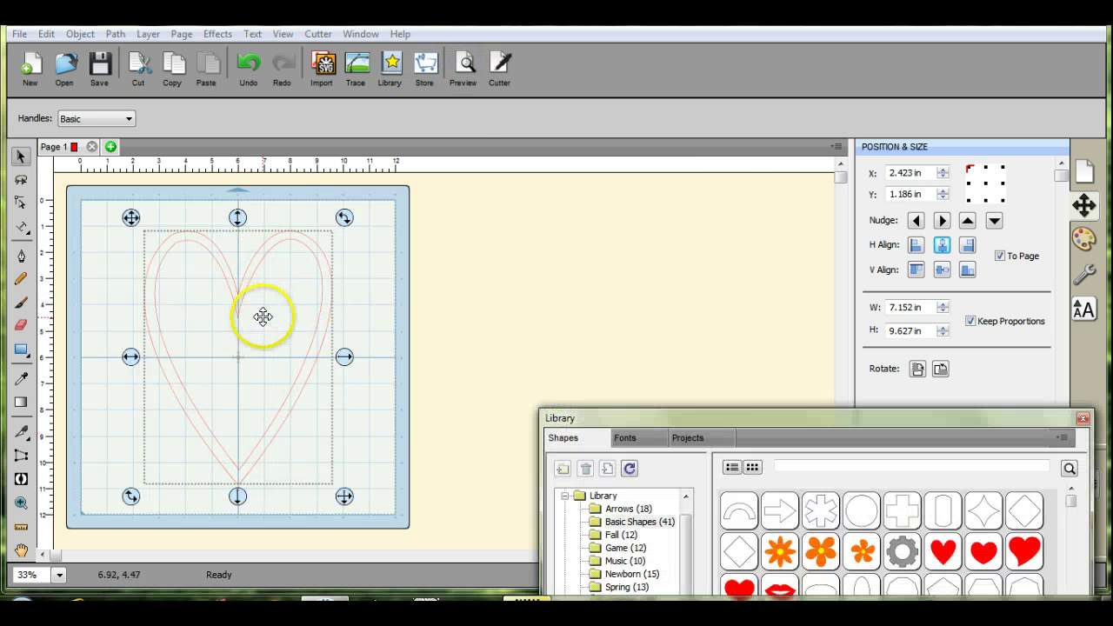
left_click_drag(263, 316, 699, 246)
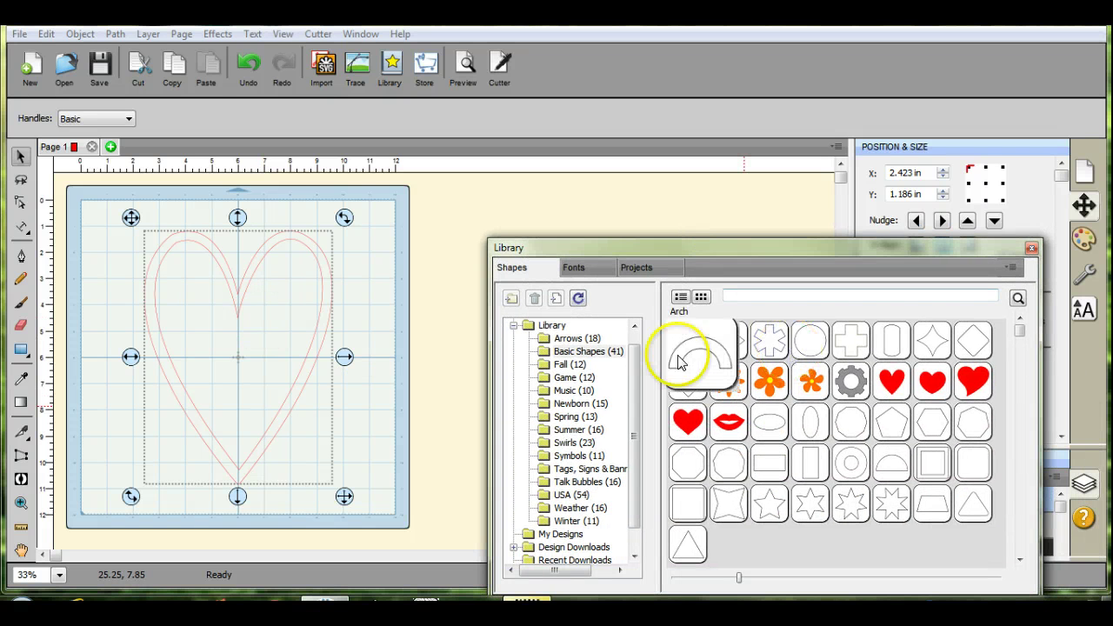
From the Swirls collection, add a flourish and size it into the heart frame
left_click(571, 443)
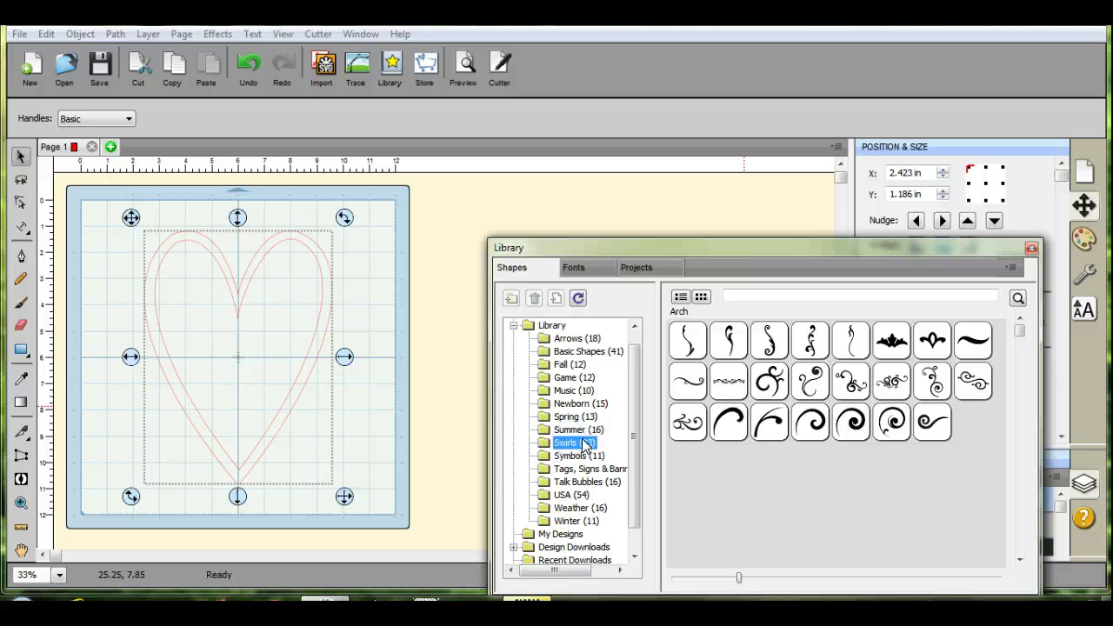
double_click(891, 381)
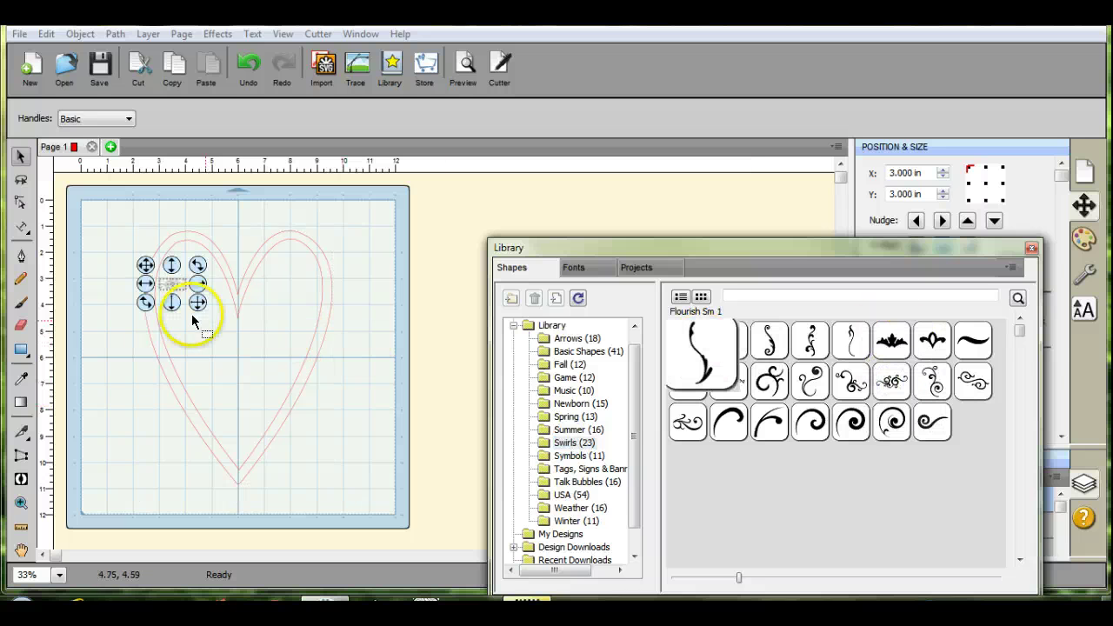
left_click_drag(198, 311, 258, 358)
left_click_drag(211, 303, 169, 278)
left_click_drag(170, 279, 172, 279)
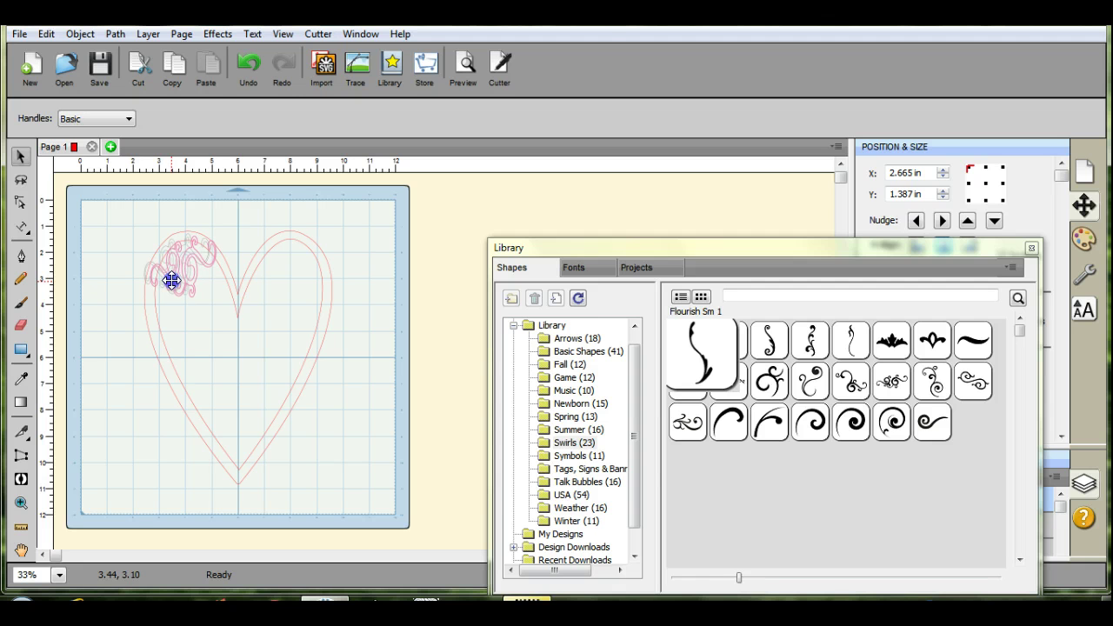
left_click(418, 210)
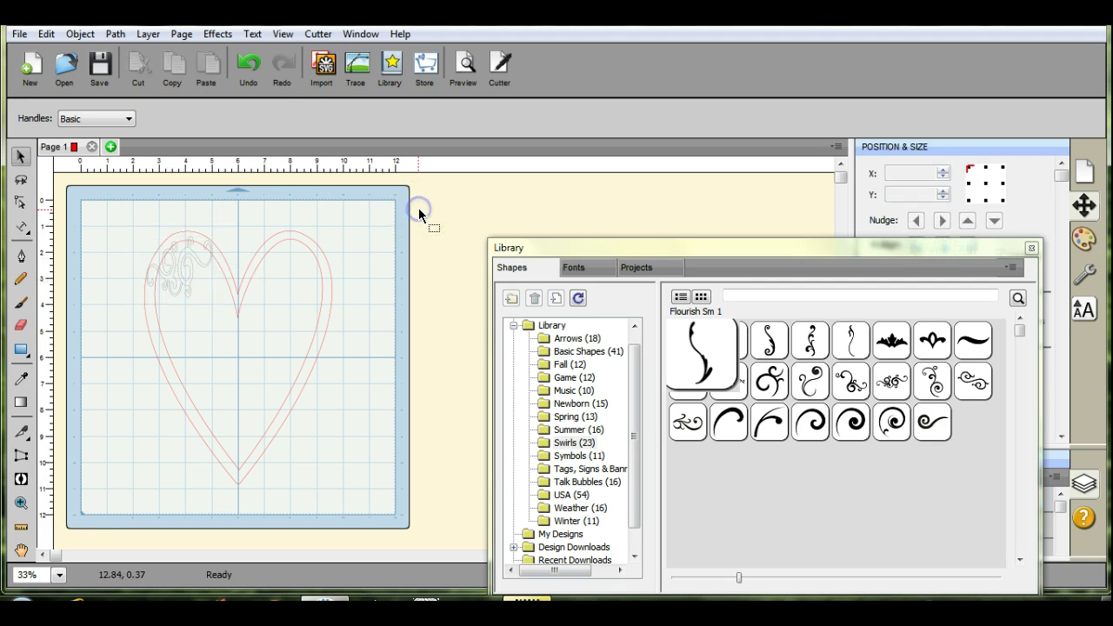
Add Swirl Md 5 and another swirl, placing each inside the heart
double_click(935, 388)
left_click(184, 306)
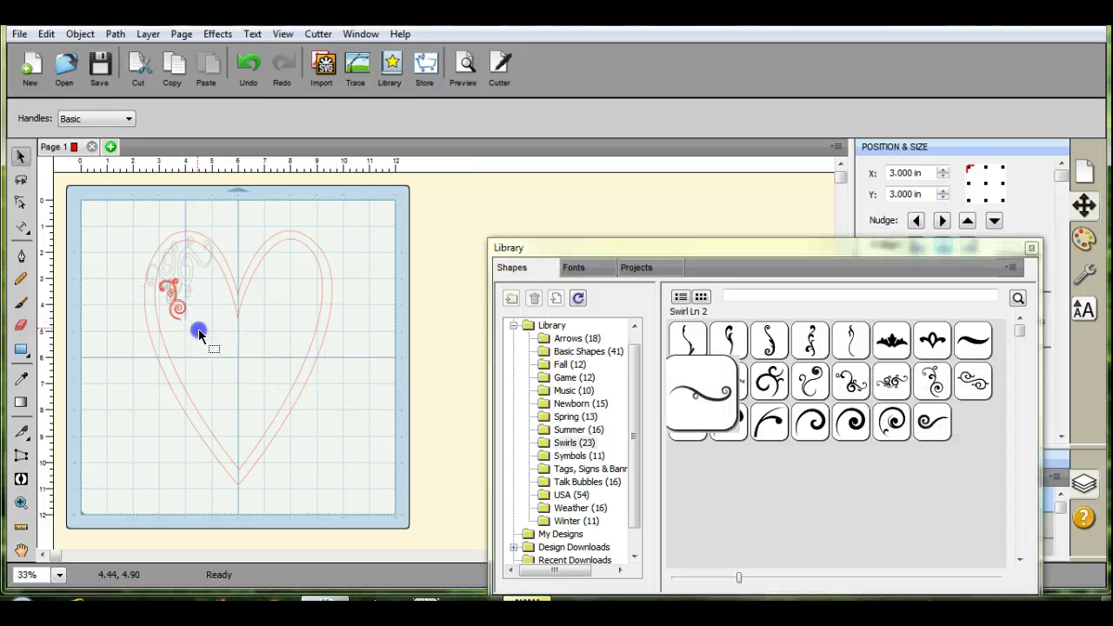
left_click_drag(199, 334, 209, 294)
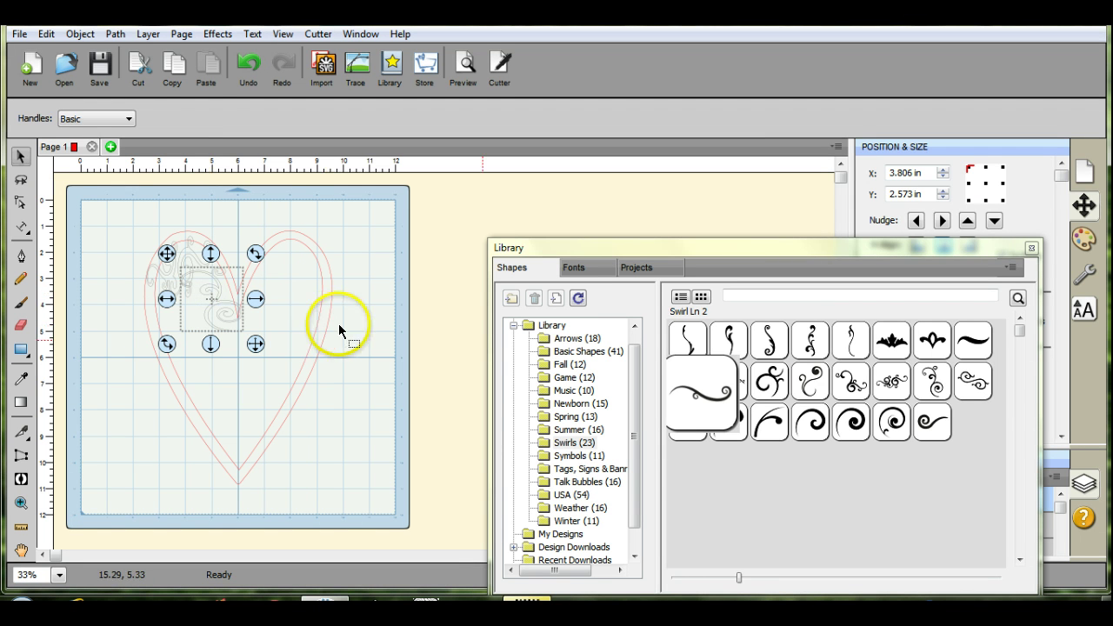
double_click(891, 380)
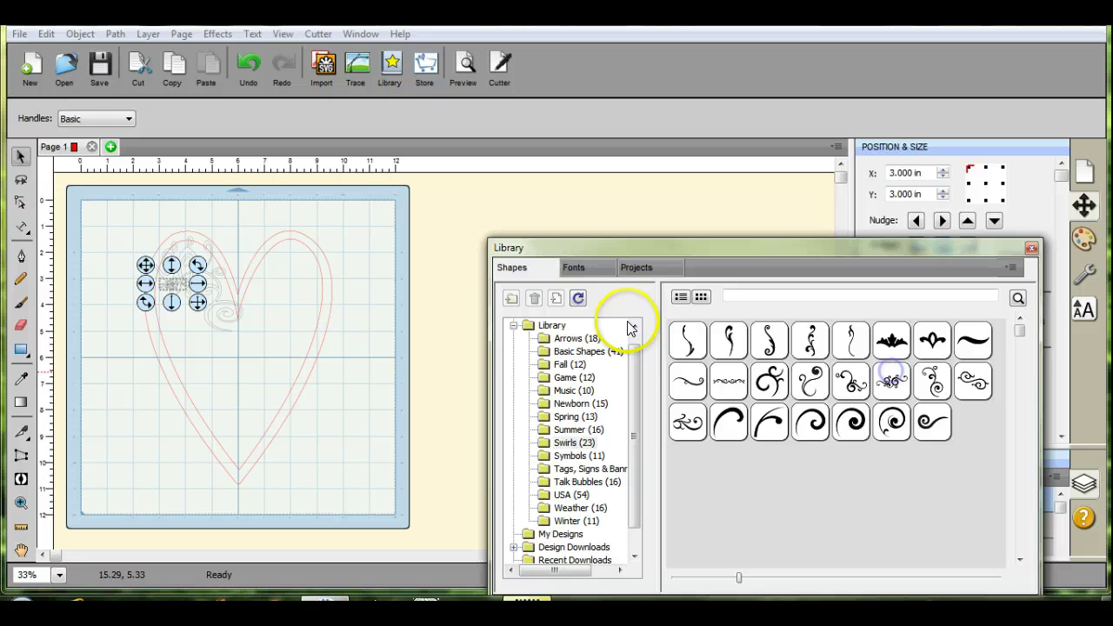
left_click_drag(172, 288, 179, 312)
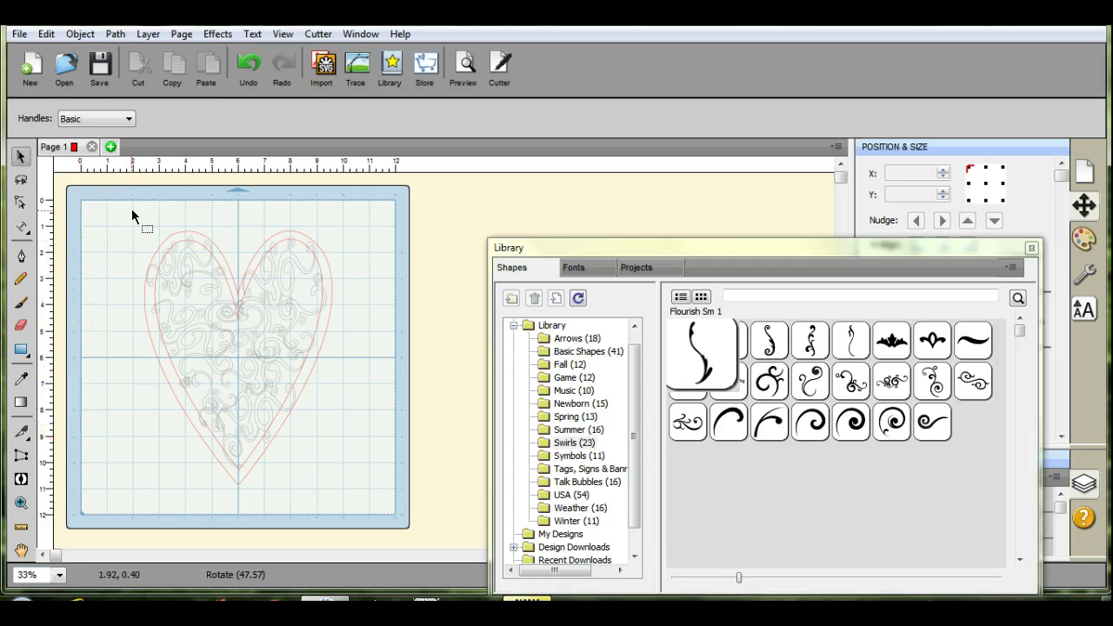
left_click(119, 212)
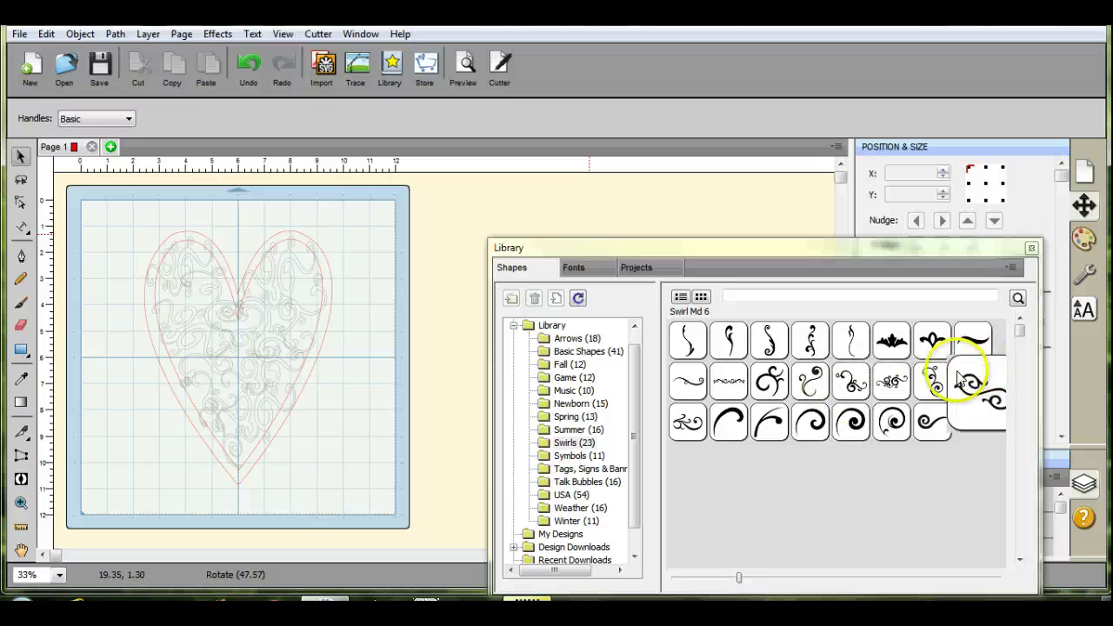
left_click_drag(960, 380, 367, 508)
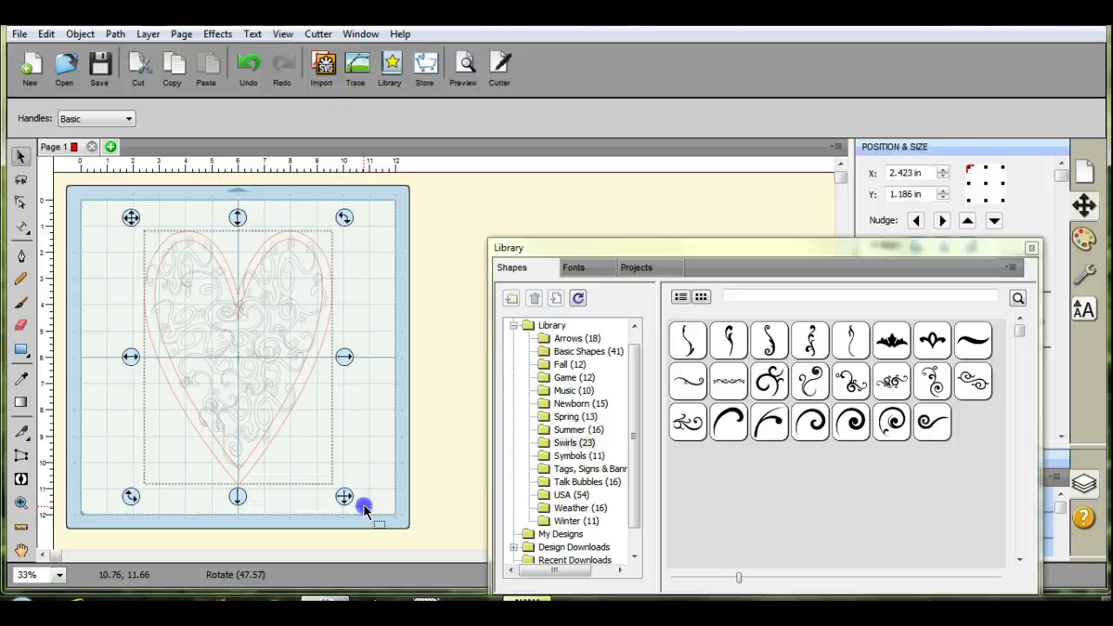
Weld the swirls and heart frame into one shape with Path > Union
left_click(118, 33)
left_click(134, 52)
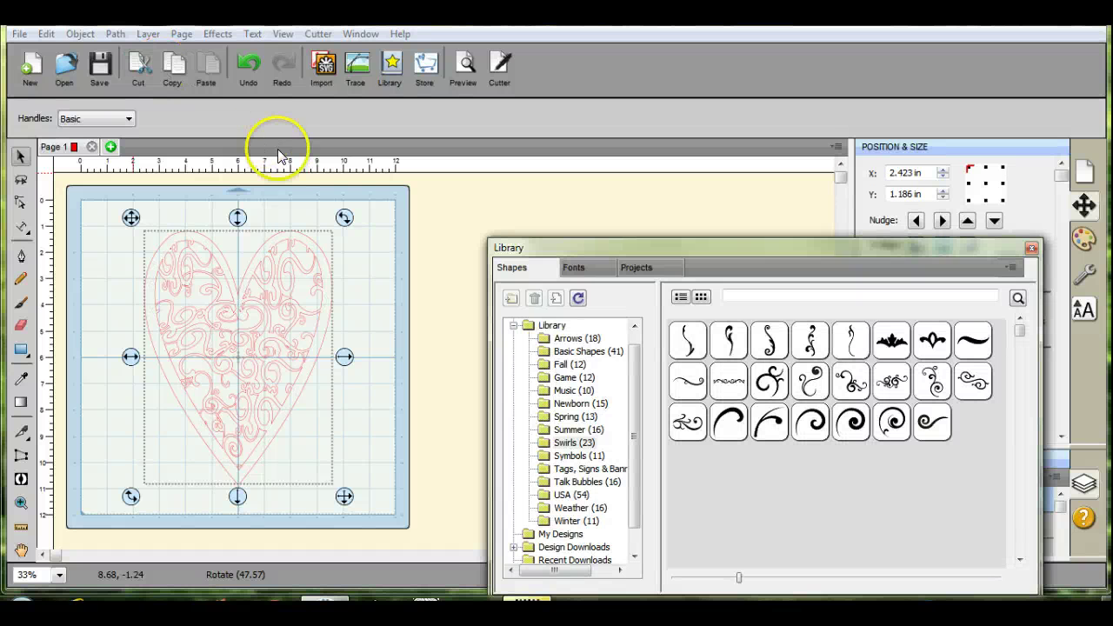
left_click(311, 199)
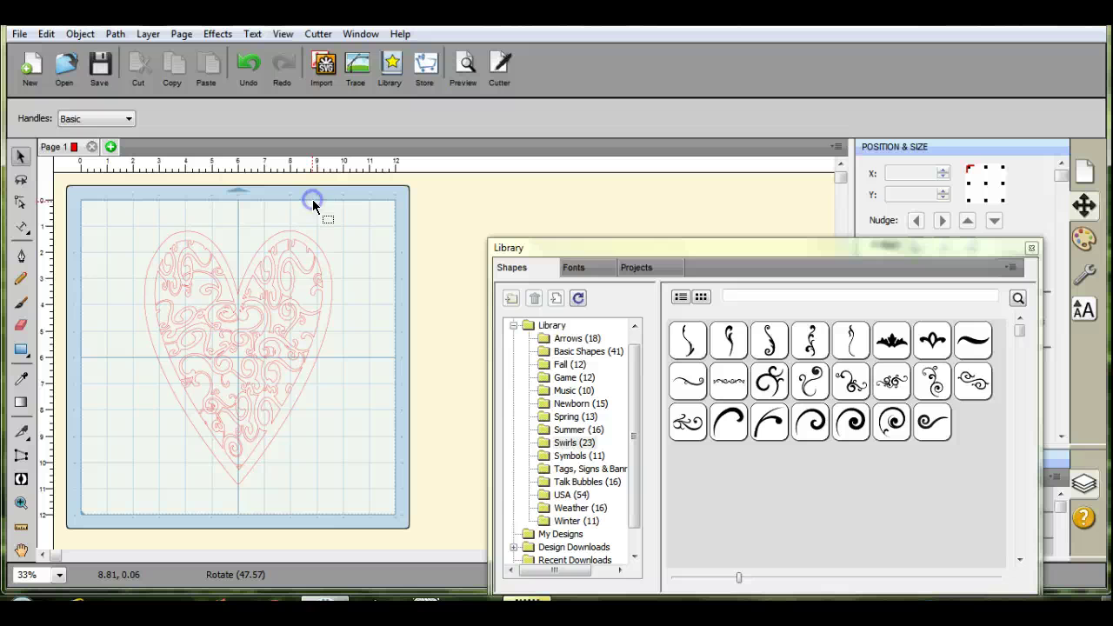
Enlarge the welded heart design and move it to nearly fill the mat
left_click(257, 335)
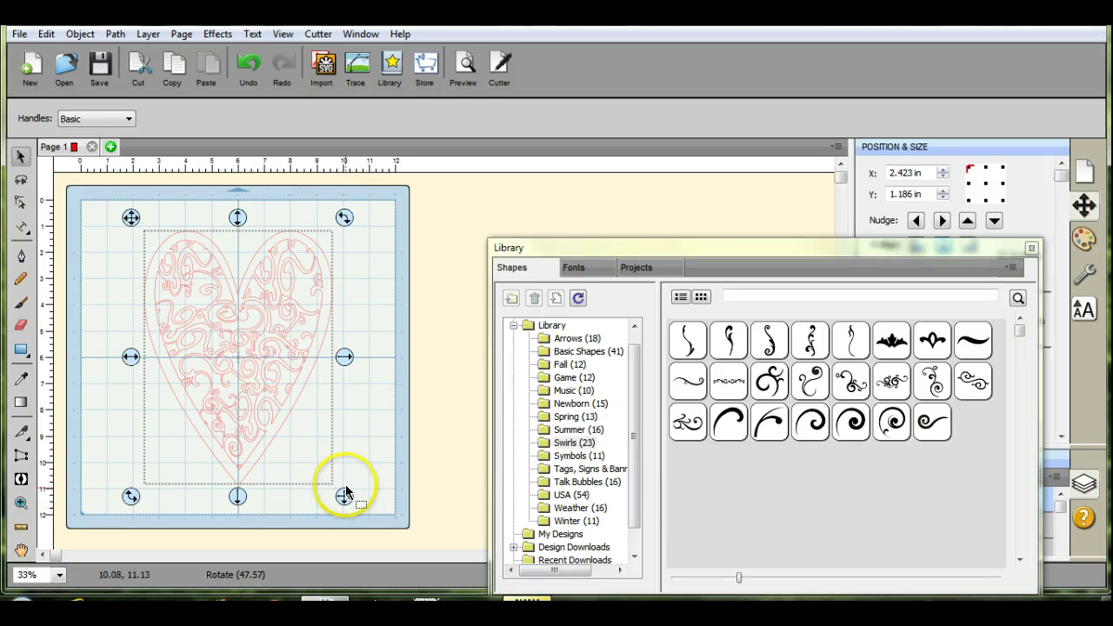
left_click_drag(345, 496, 424, 563)
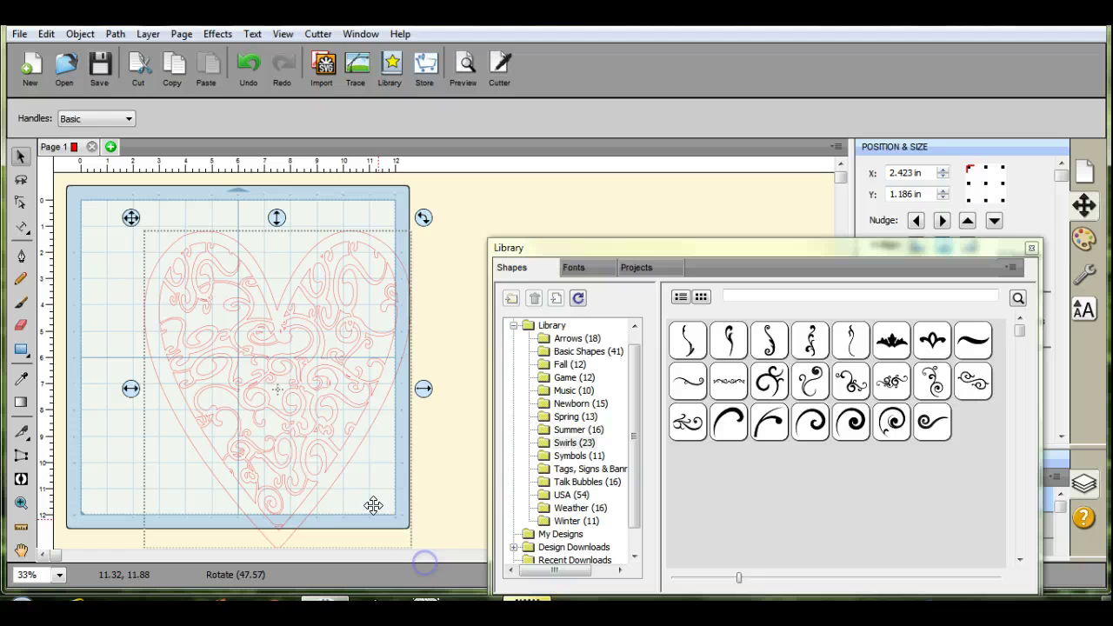
left_click_drag(323, 449, 287, 414)
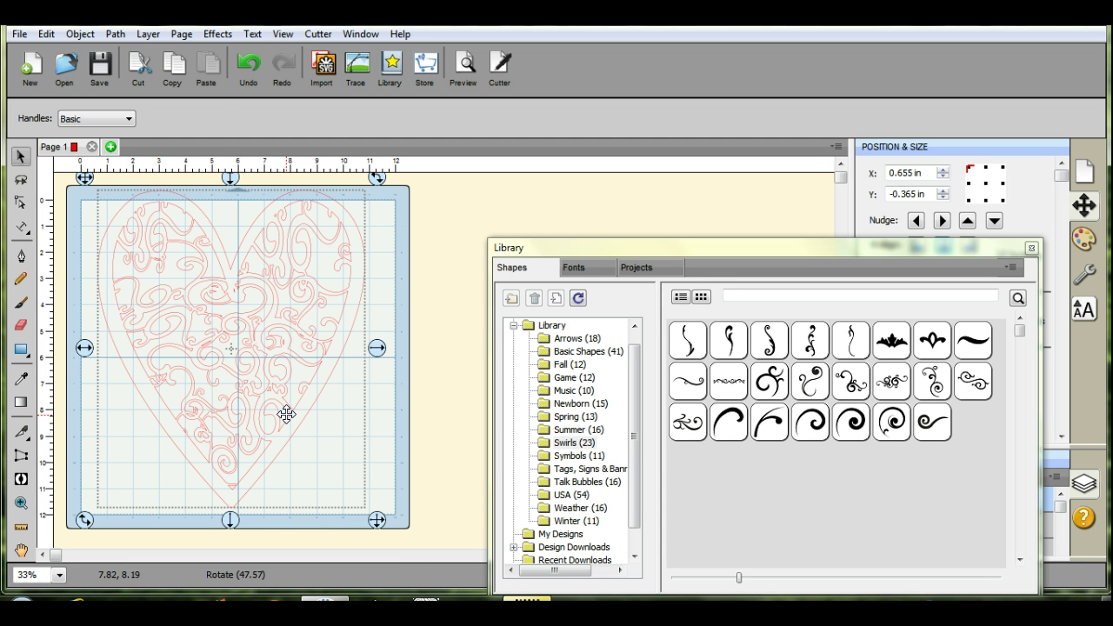
left_click(19, 34)
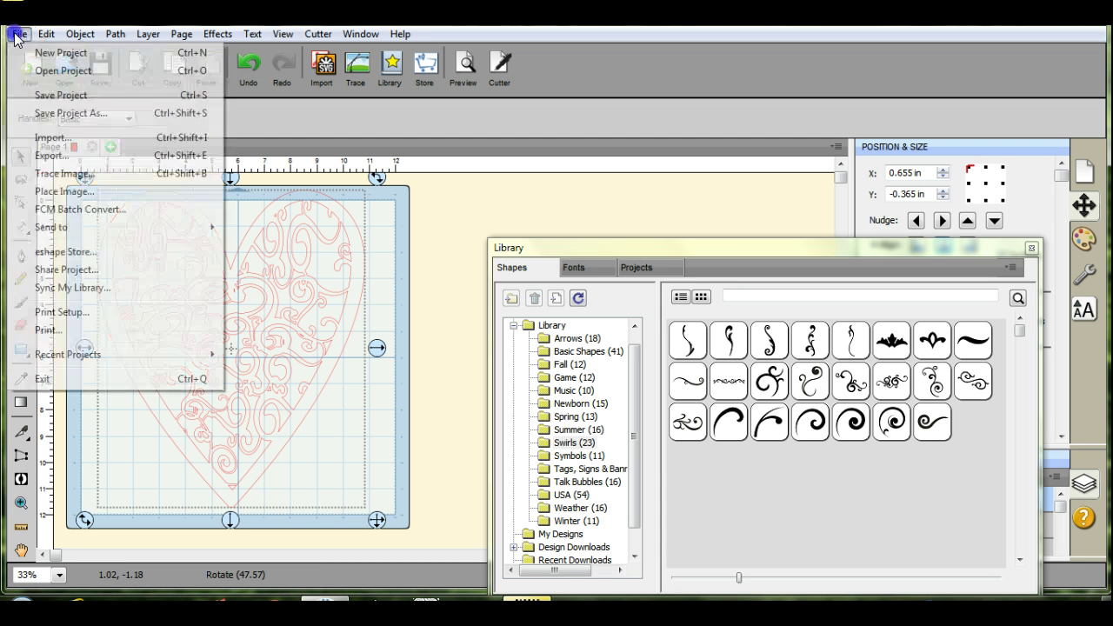
left_click(63, 156)
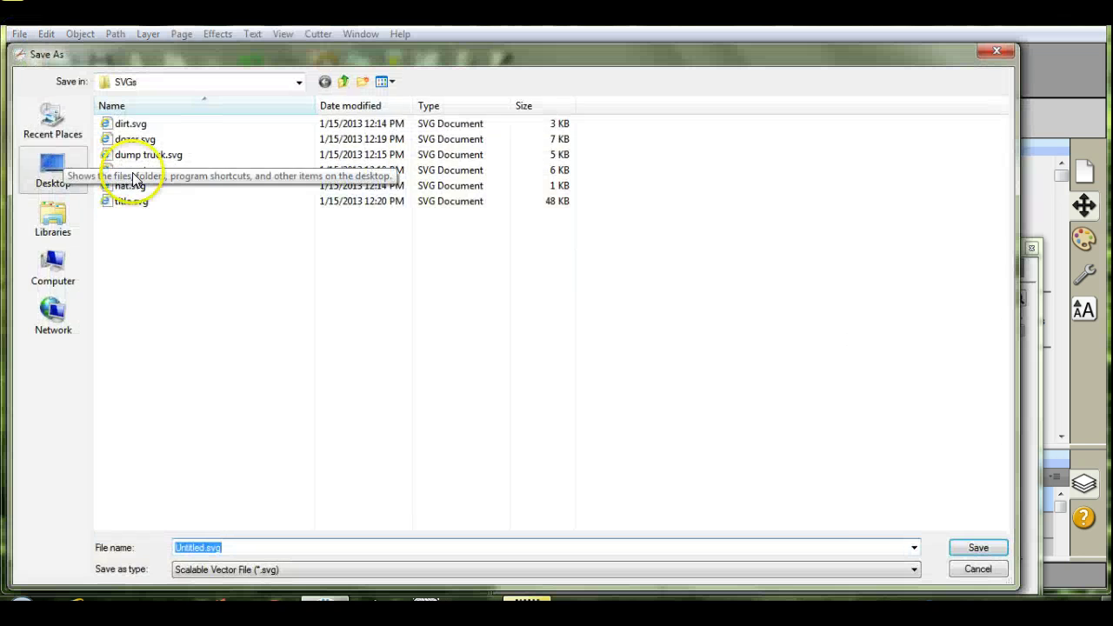
left_click(915, 570)
left_click(912, 489)
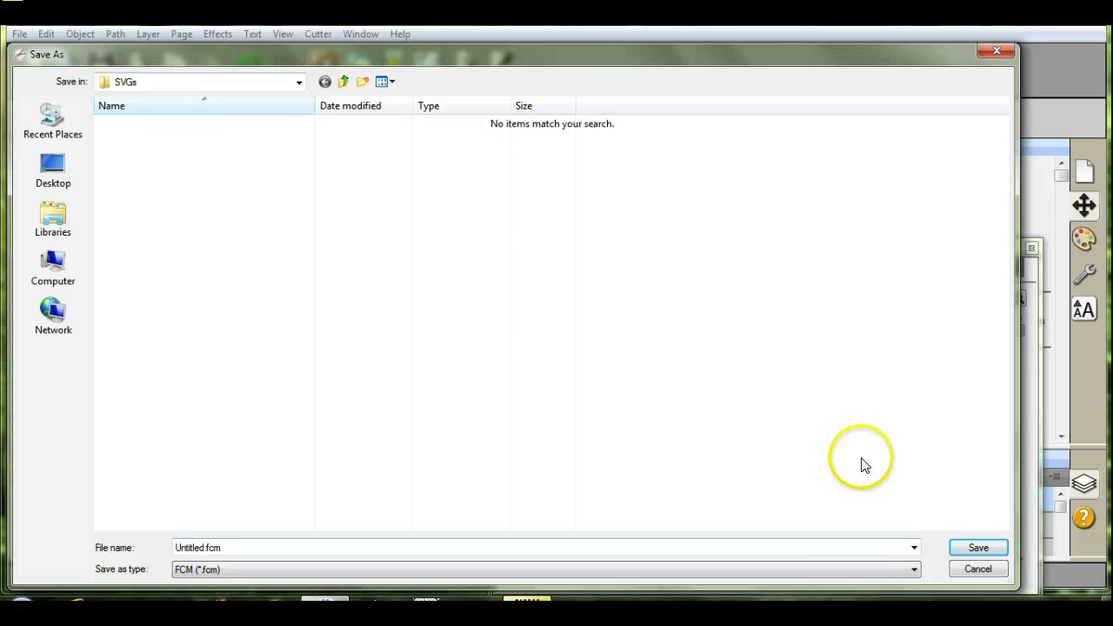
left_click(698, 548)
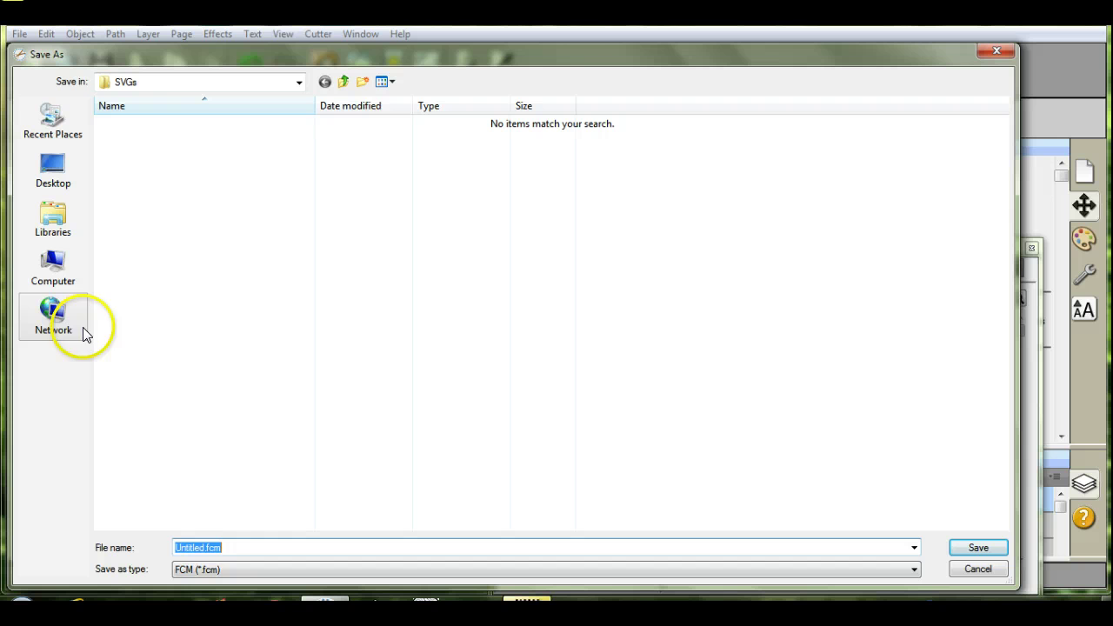
left_click(56, 271)
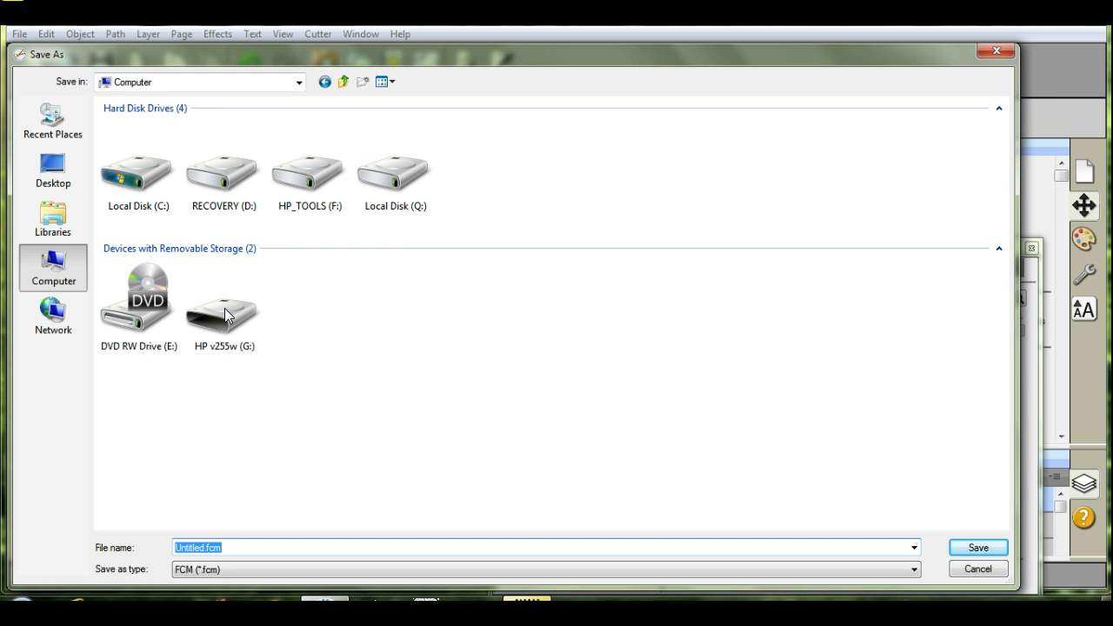
left_click(997, 50)
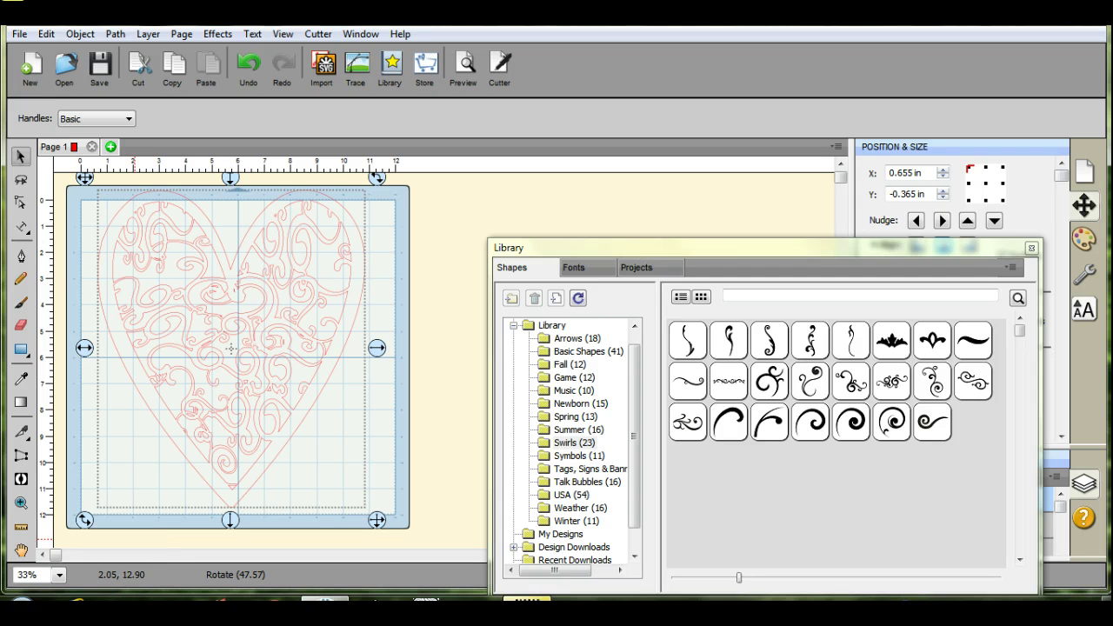